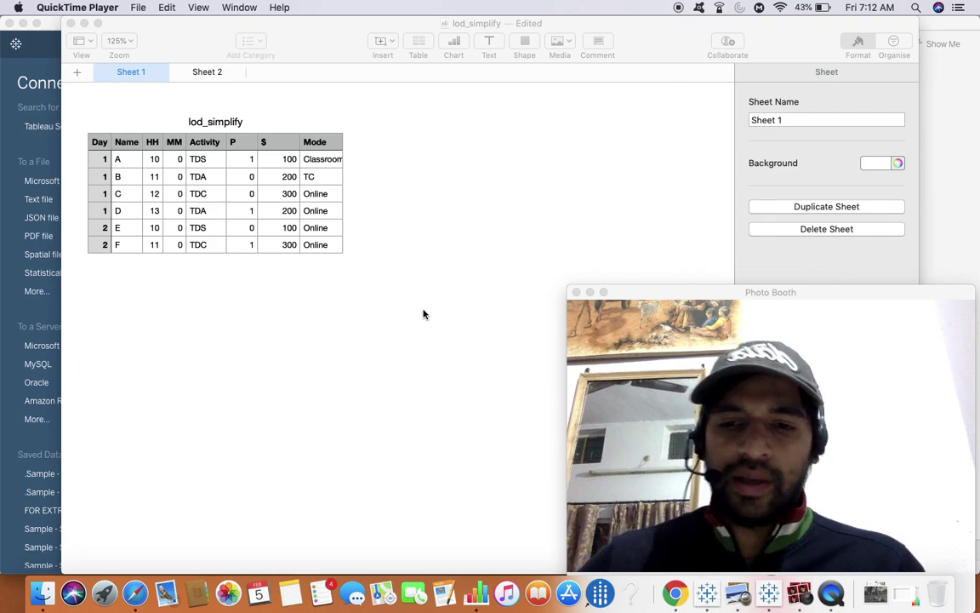
Switch to the Tableau workbook and review the Context dashboard's sample dataset and column definitions
key("super+Tab")
key("super+Tab")
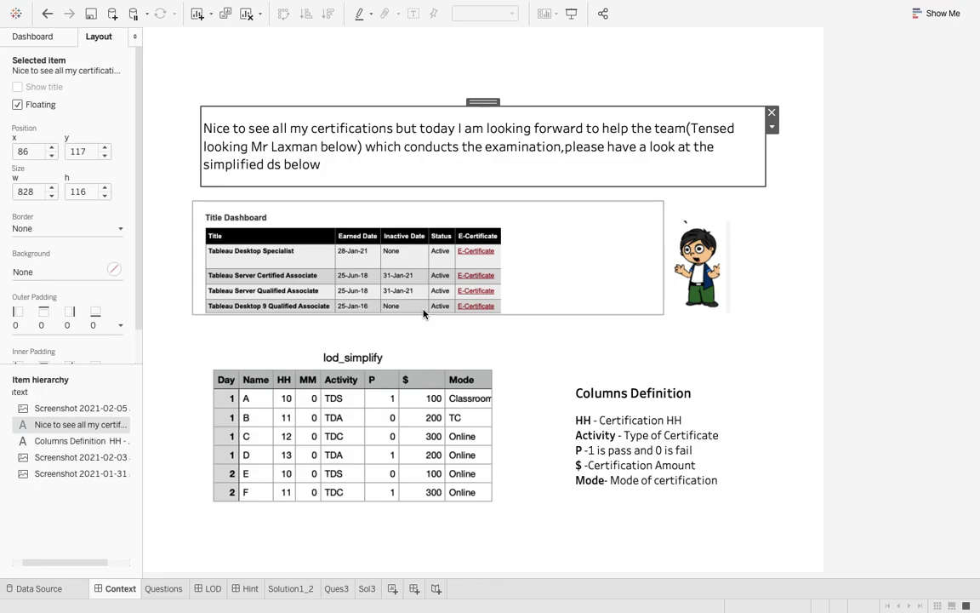
key("ctrl+Left")
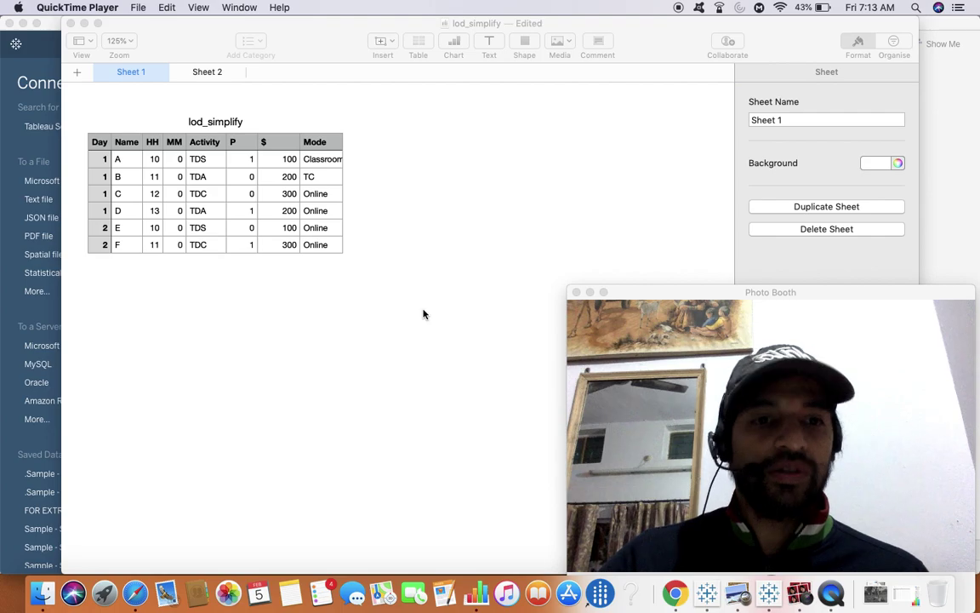
key("super+Tab")
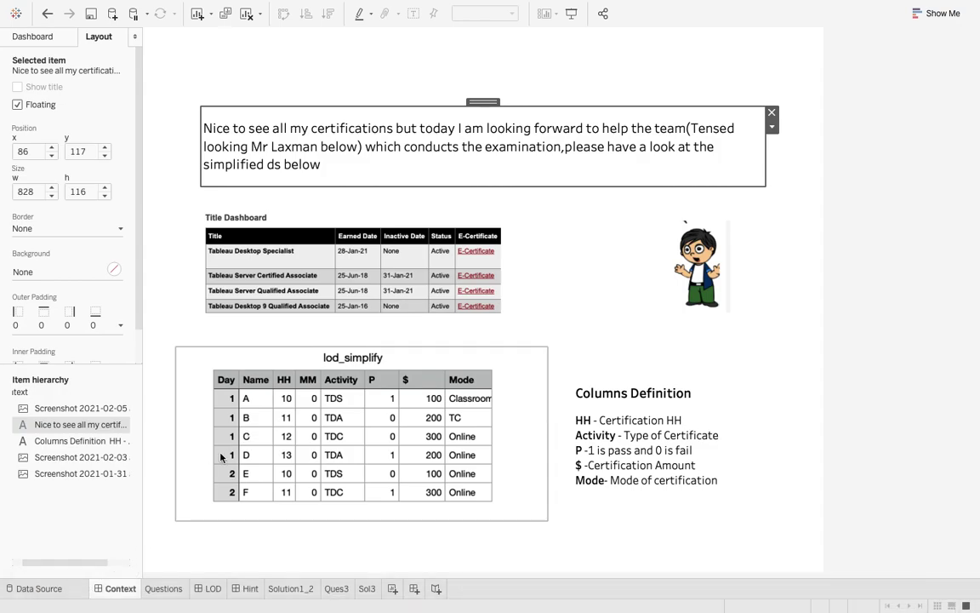
Read the three questions on the Questions sheet and check them against the lod_simplify table on the Context dashboard
left_click(160, 588)
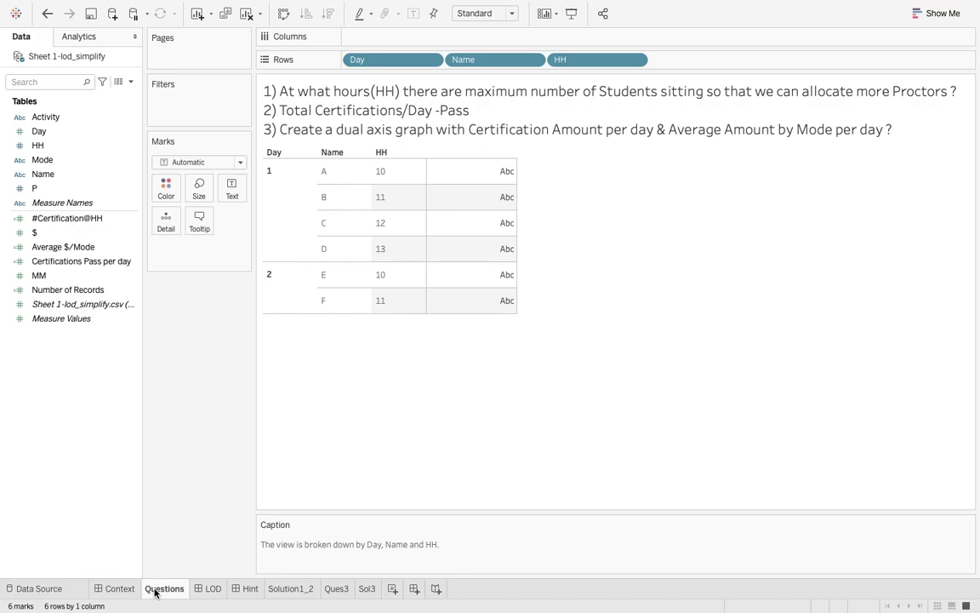
left_click(117, 588)
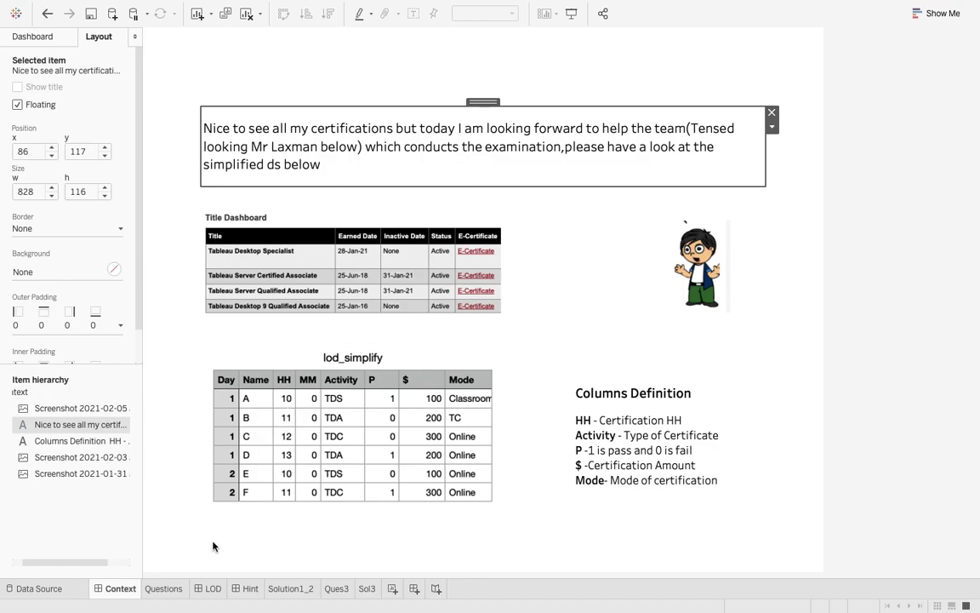
mouse_move(167, 595)
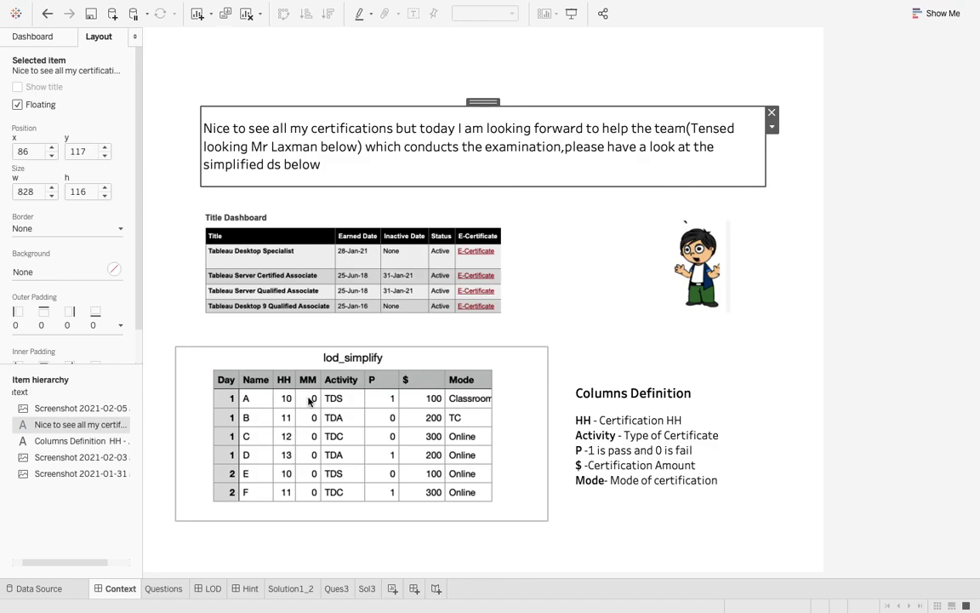
left_click(179, 591)
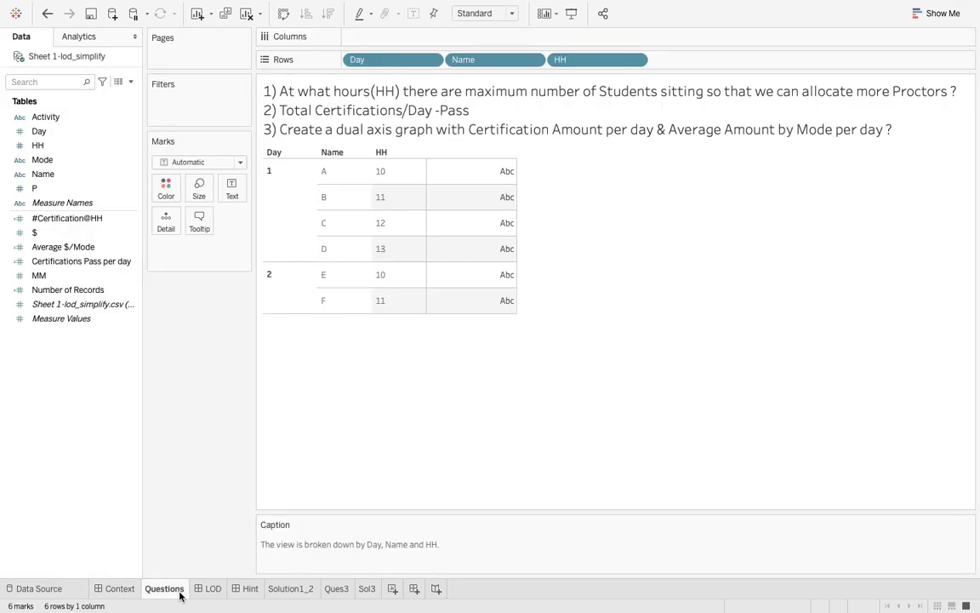
left_click(132, 593)
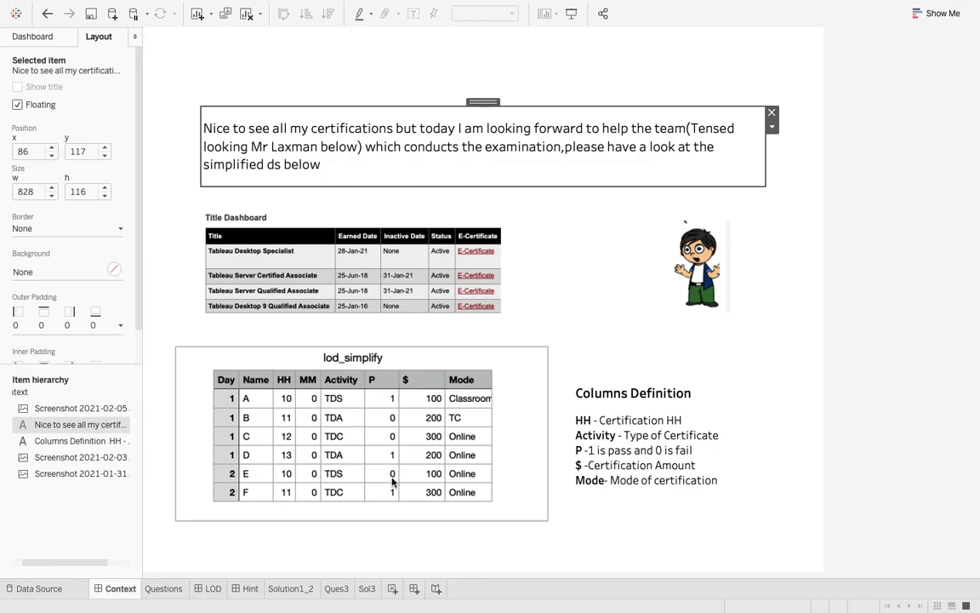
left_click(165, 588)
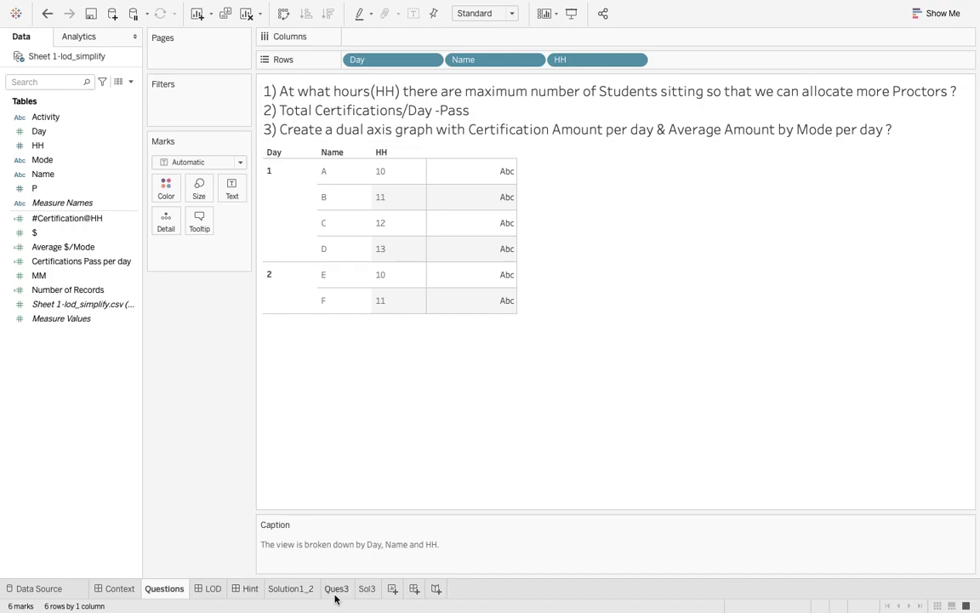
Compare the Ques3 bar chart and the Sol3 dual-axis chart with the source table on the Context dashboard
mouse_move(335, 599)
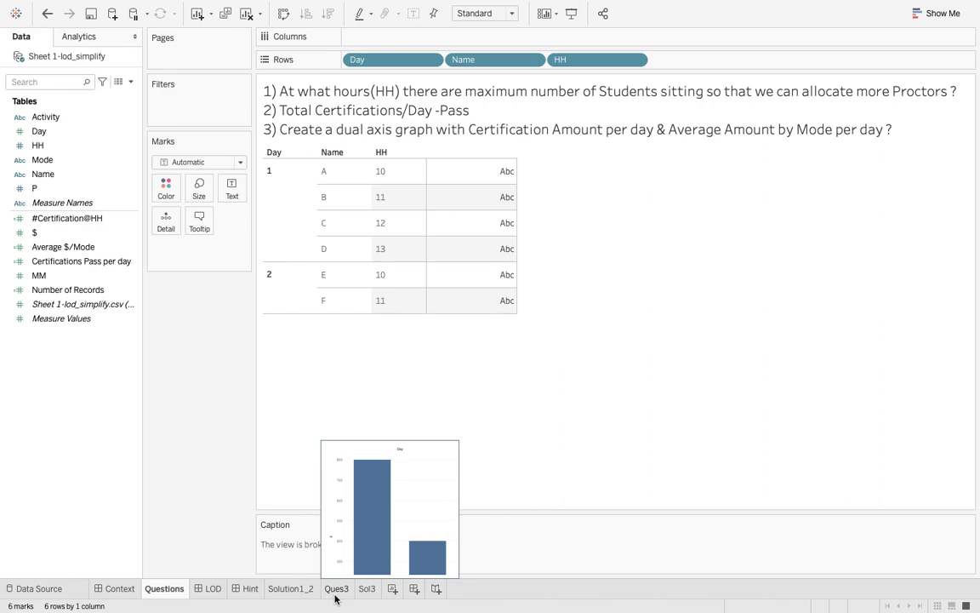
left_click(335, 598)
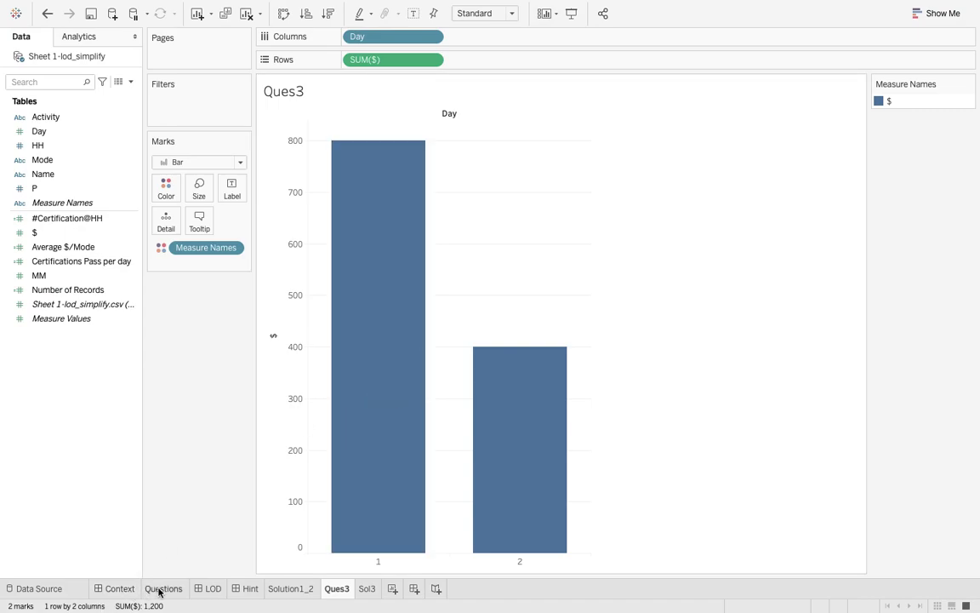
left_click(128, 591)
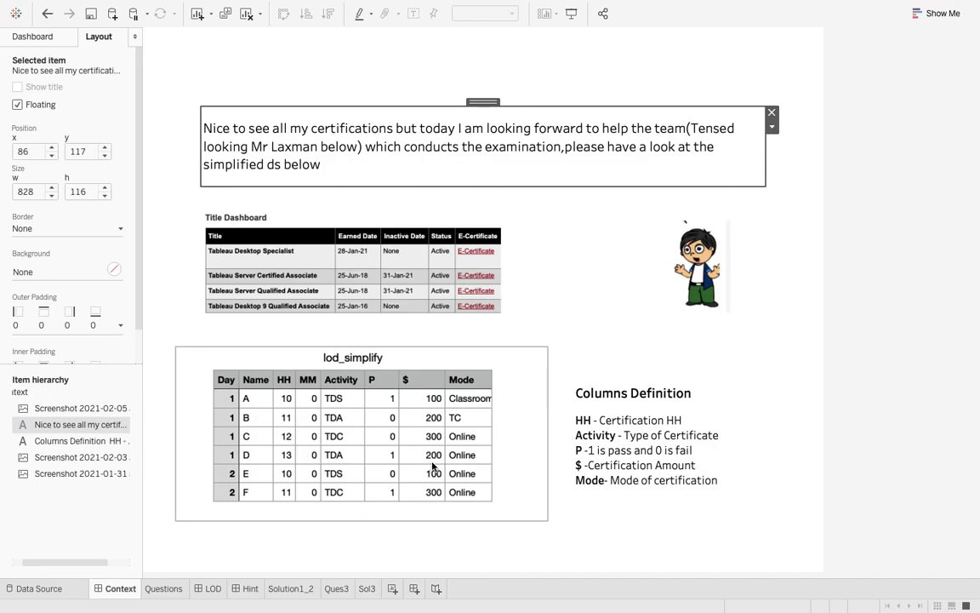
left_click(367, 588)
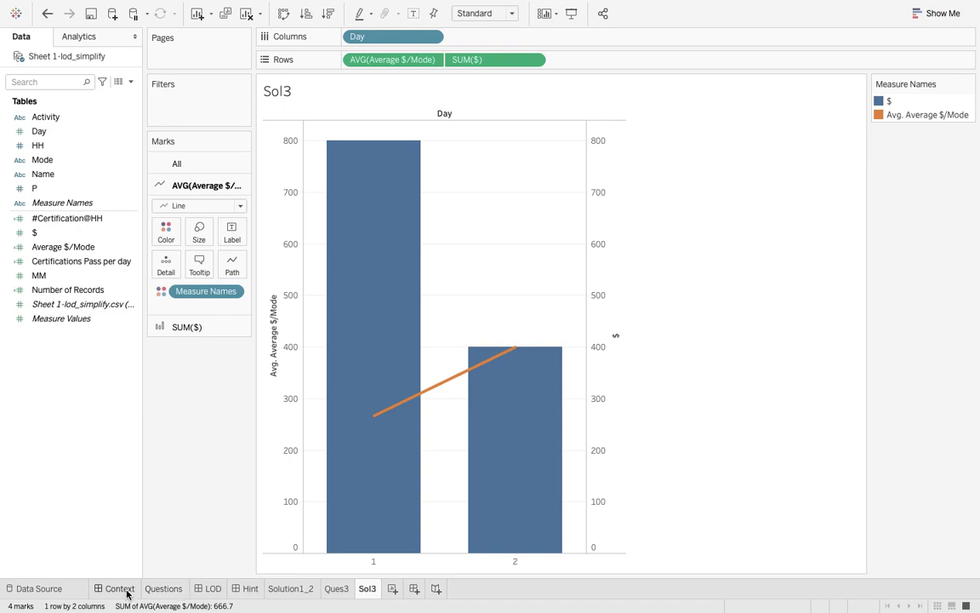
mouse_move(128, 595)
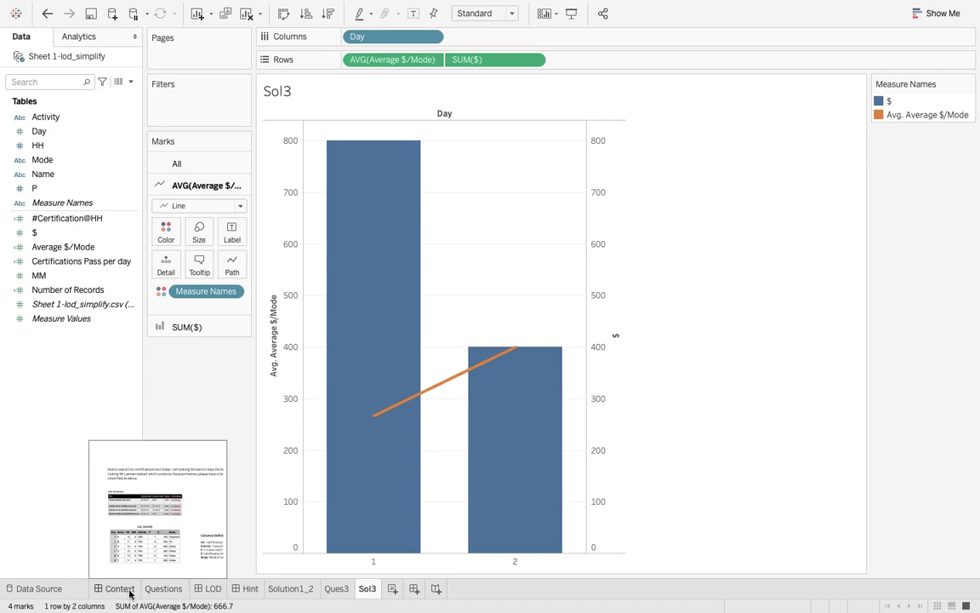
View the LOD dashboard's level of detail explanation, and switch to Photo Booth
left_click(206, 589)
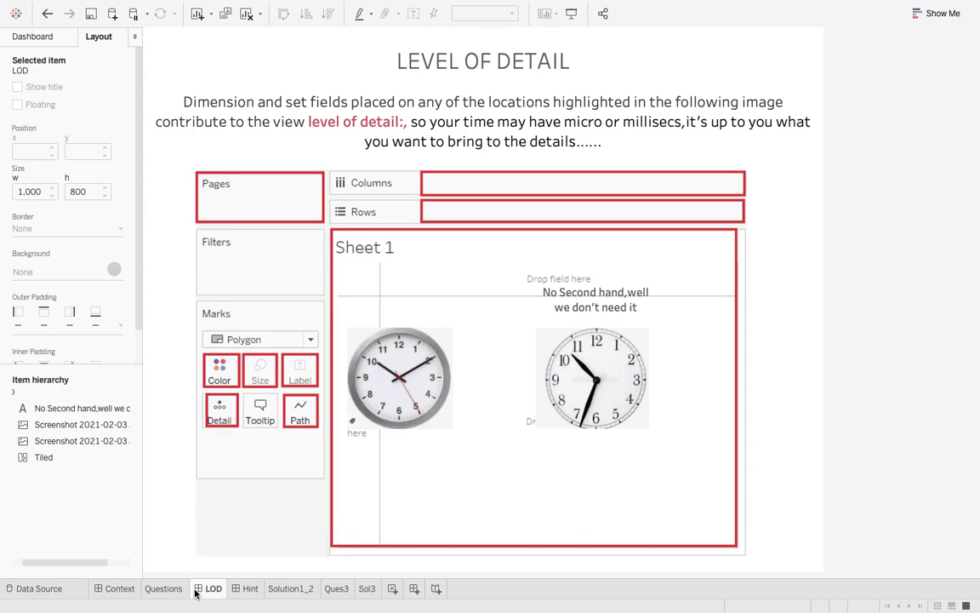
mouse_move(195, 594)
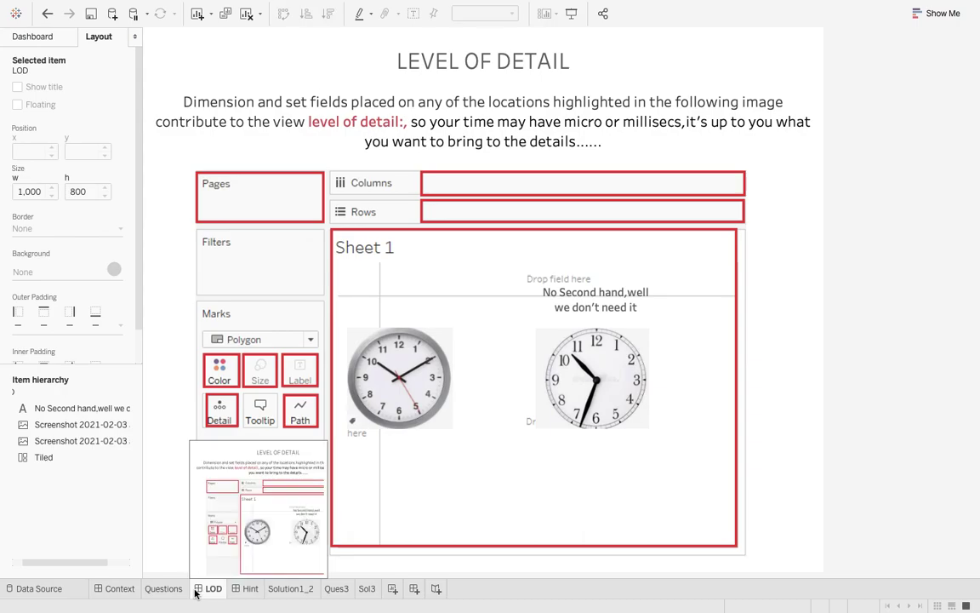
key("super+Tab")
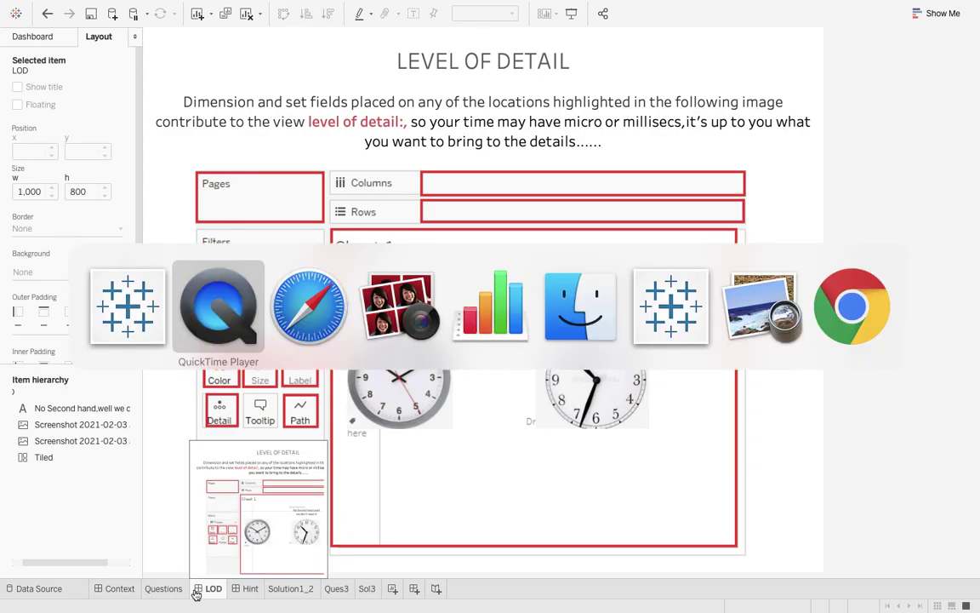
key("super+Tab")
key("super+Tab")
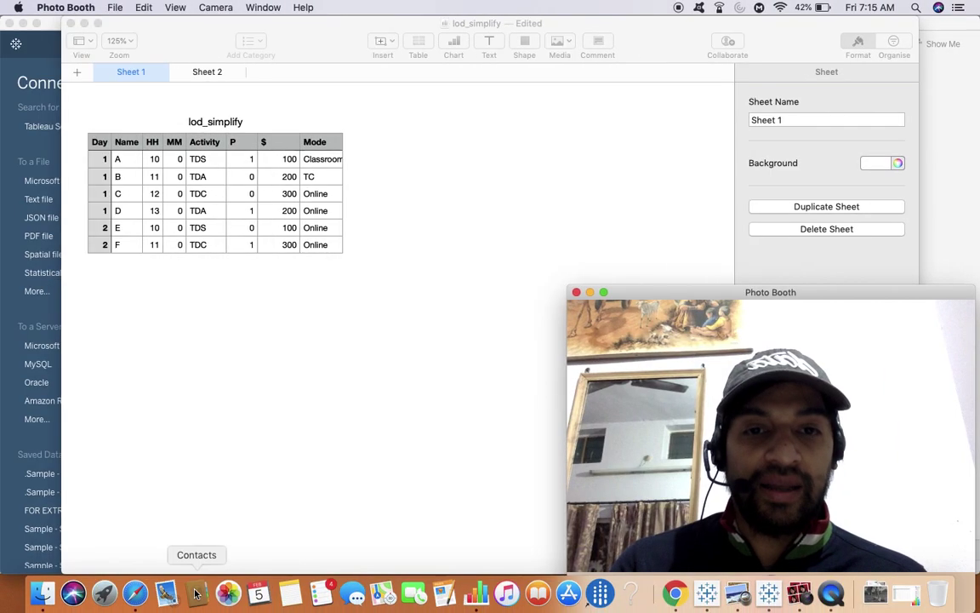
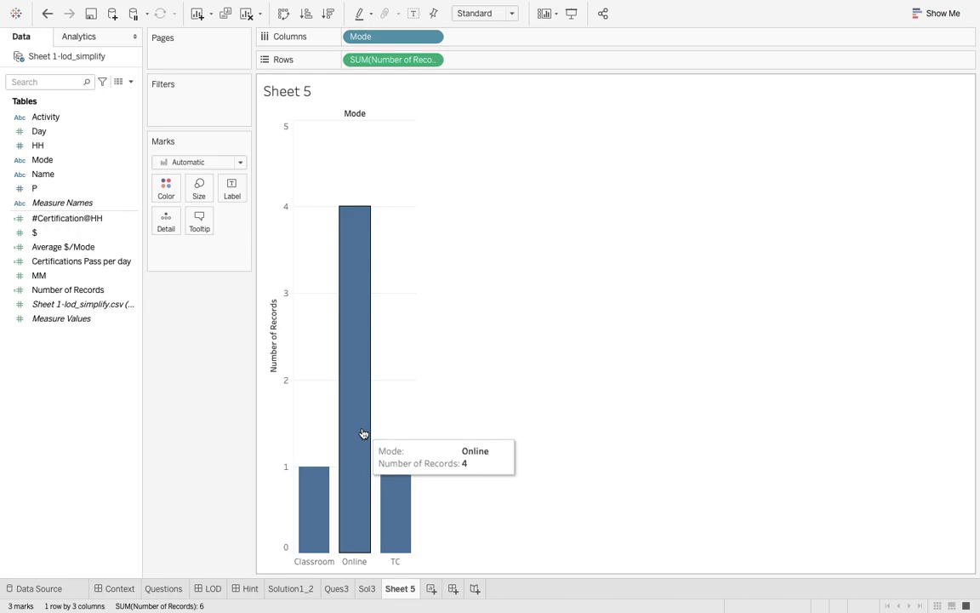
Replace Mode with Day on the Columns shelf of Sheet 5 and add a new blank worksheet
left_click_drag(407, 38, 430, 103)
left_click_drag(74, 134, 357, 41)
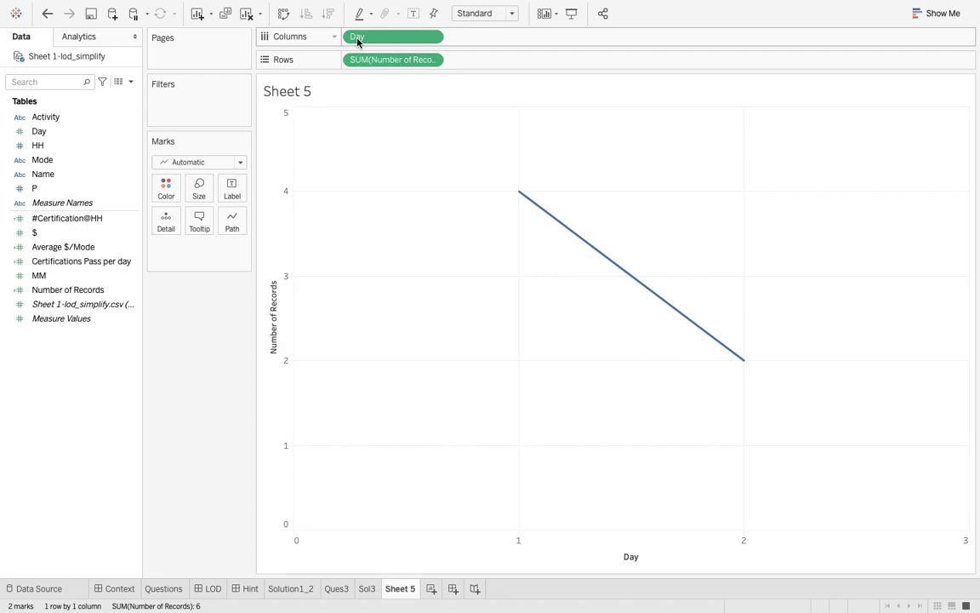
left_click(432, 588)
left_click(53, 175)
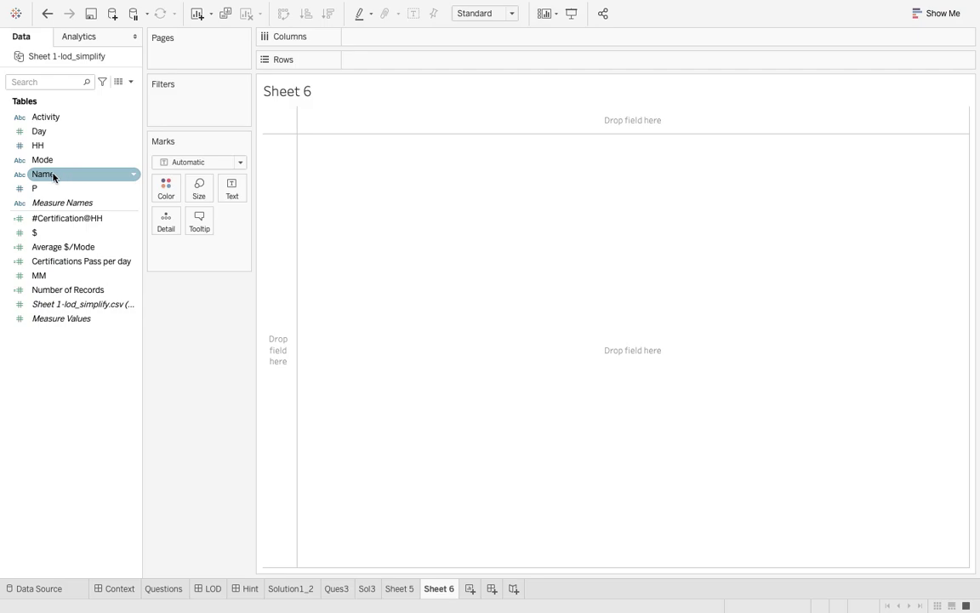
left_click_drag(53, 177, 83, 211)
key("ctrl+Left")
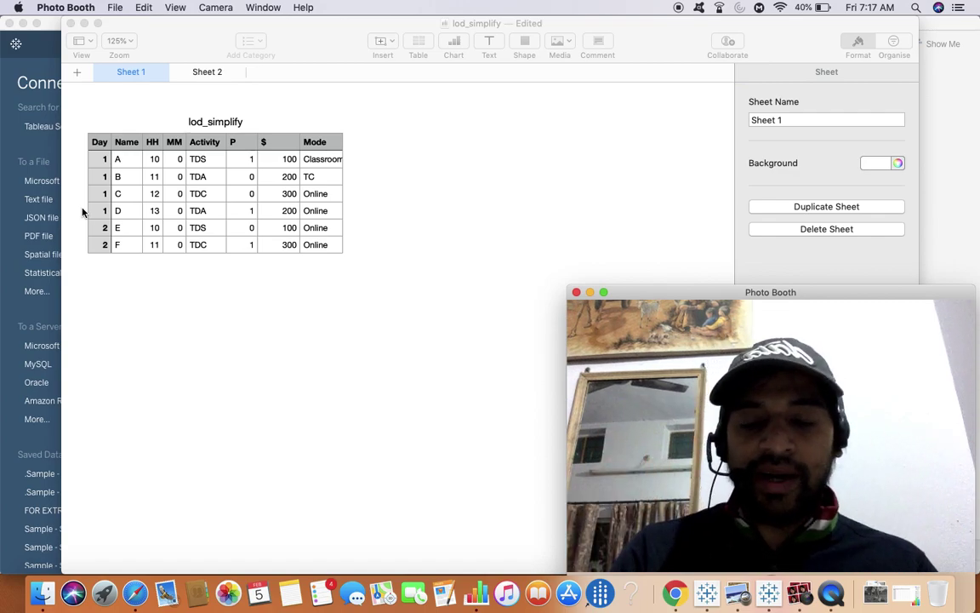
key("ctrl+Right")
Undo the added worksheet and the replacement of Mode by Day in Sheet 5's columns
left_click(47, 14)
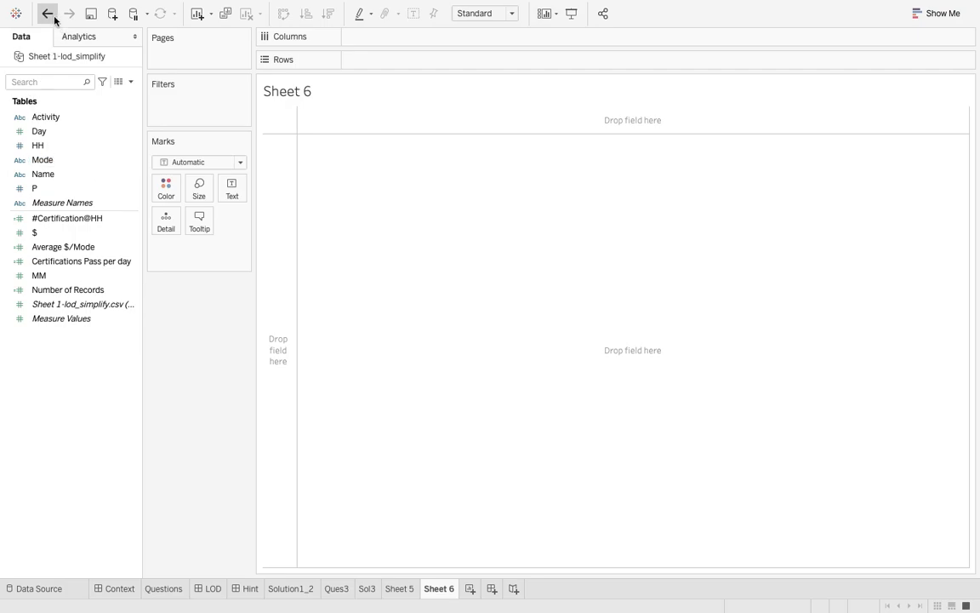
left_click(48, 15)
left_click(47, 15)
left_click(48, 15)
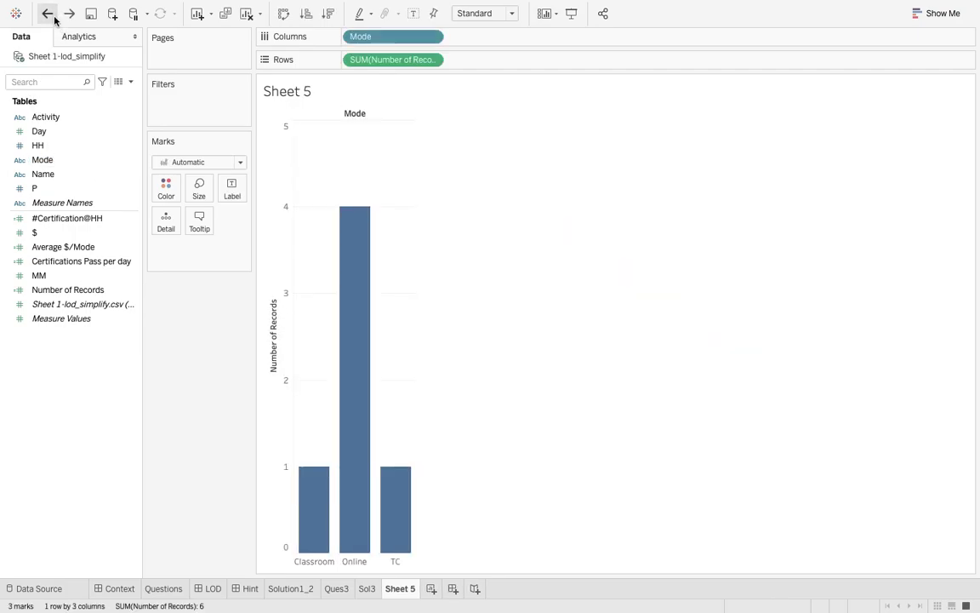
Revisit the Questions sheet and the LOD dashboard to relate the questions to the view's level of detail
key("super+Tab")
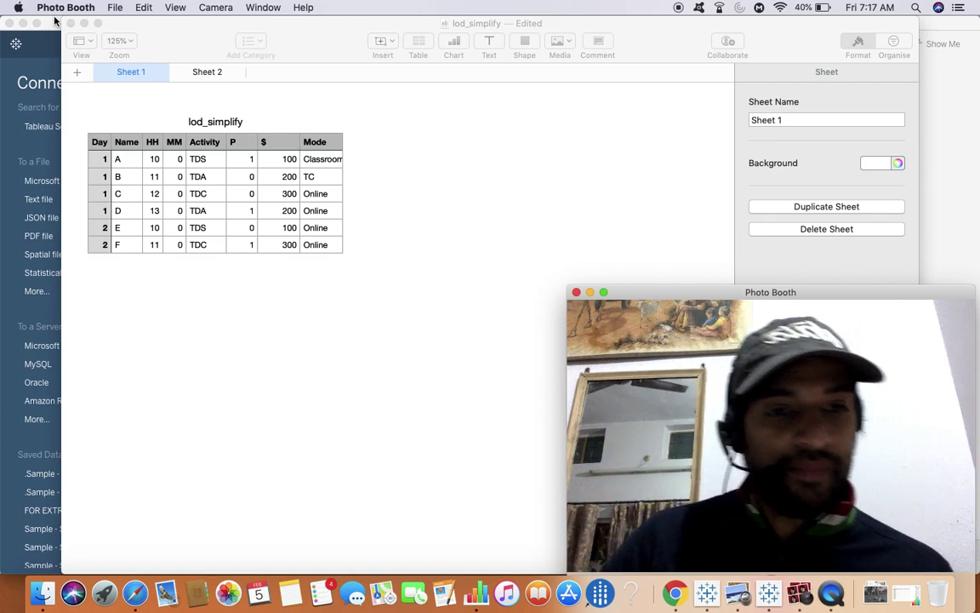
key("super+Tab")
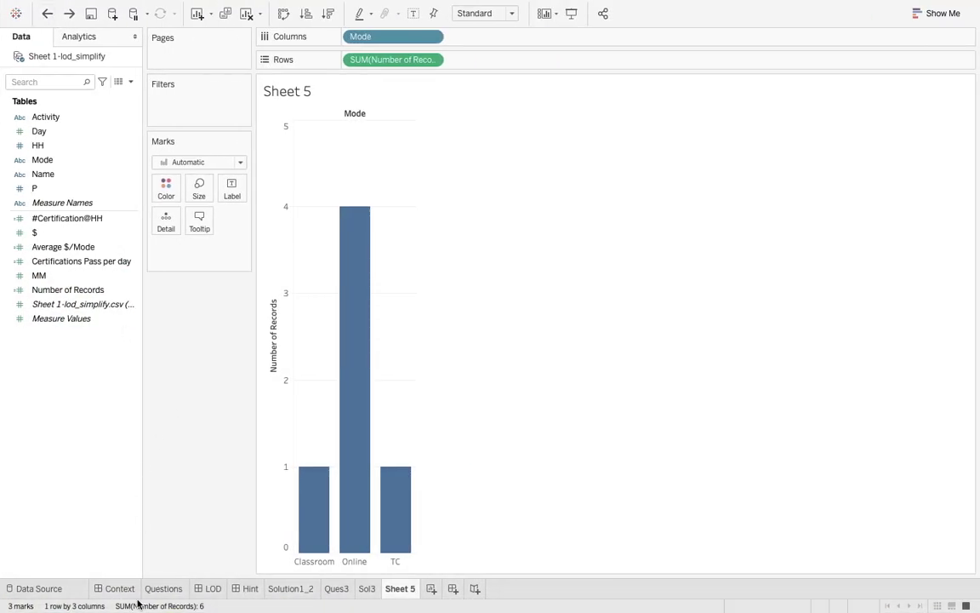
left_click(129, 589)
left_click(174, 590)
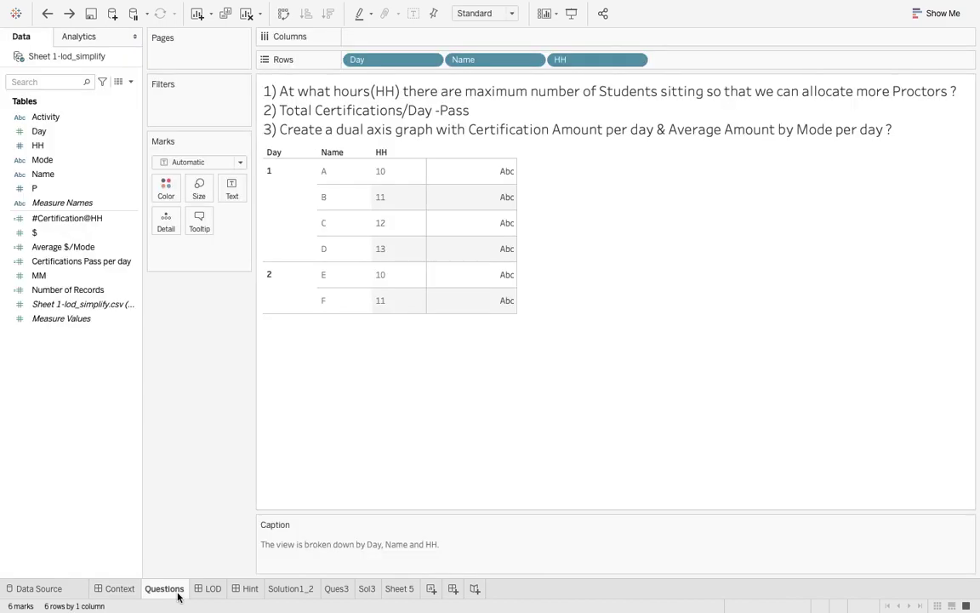
left_click(212, 589)
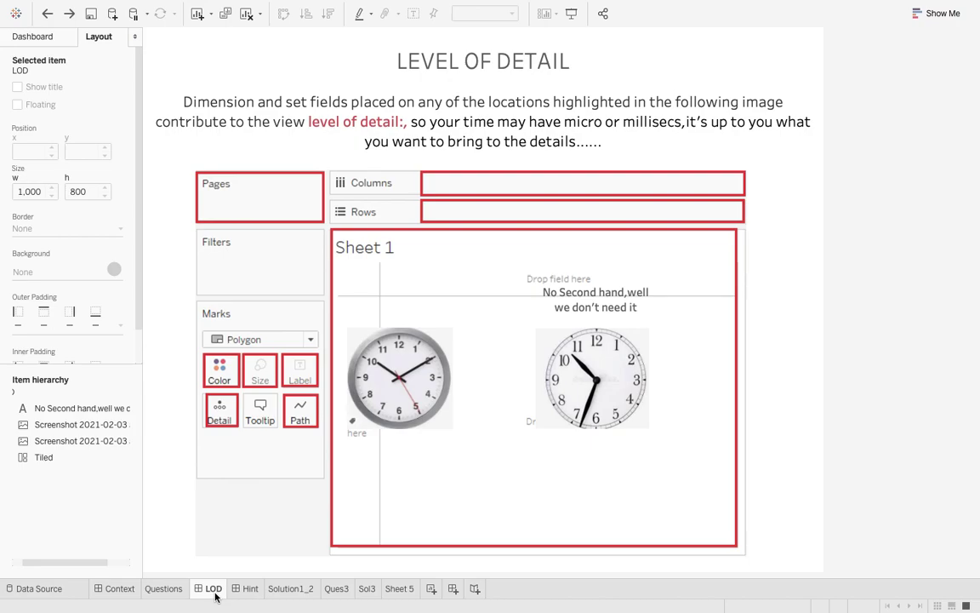
key("super+Tab")
left_click(165, 588)
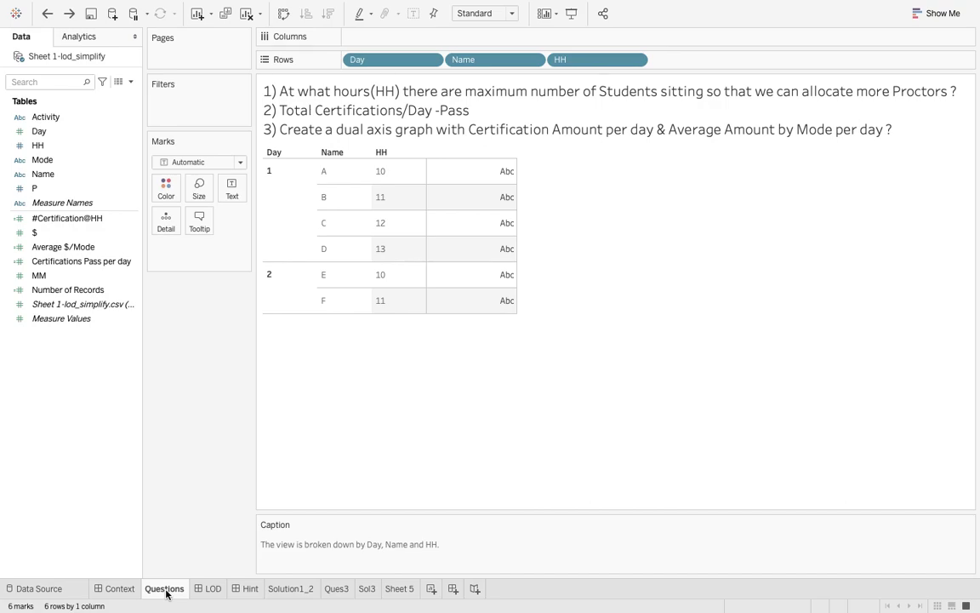
Switch to Numbers to examine the lod_simplify source table, and return to the Tableau workbook
key("super+Tab")
key("super+Tab")
key("super+Tab")
key("super+Tab")
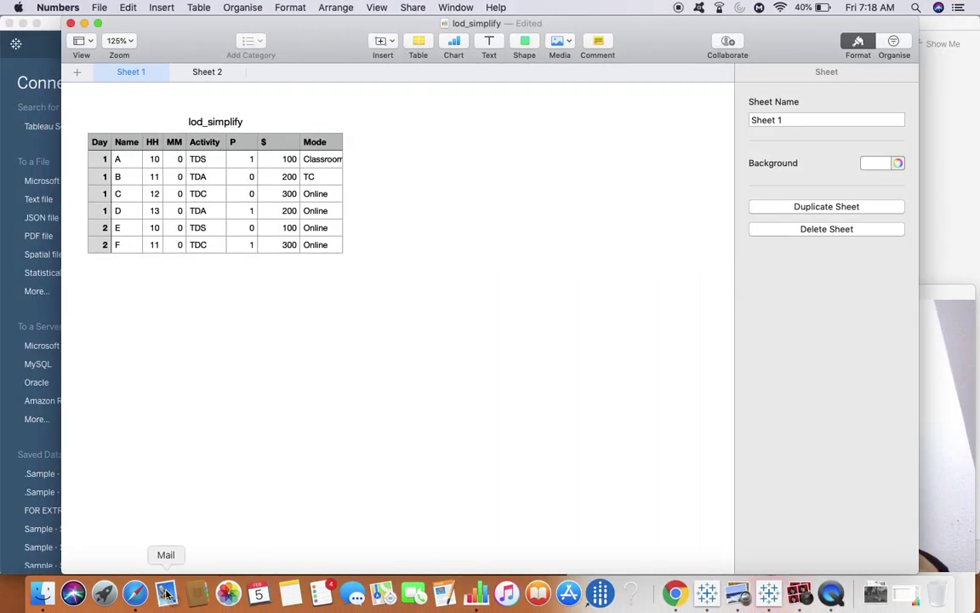
key("super+Tab")
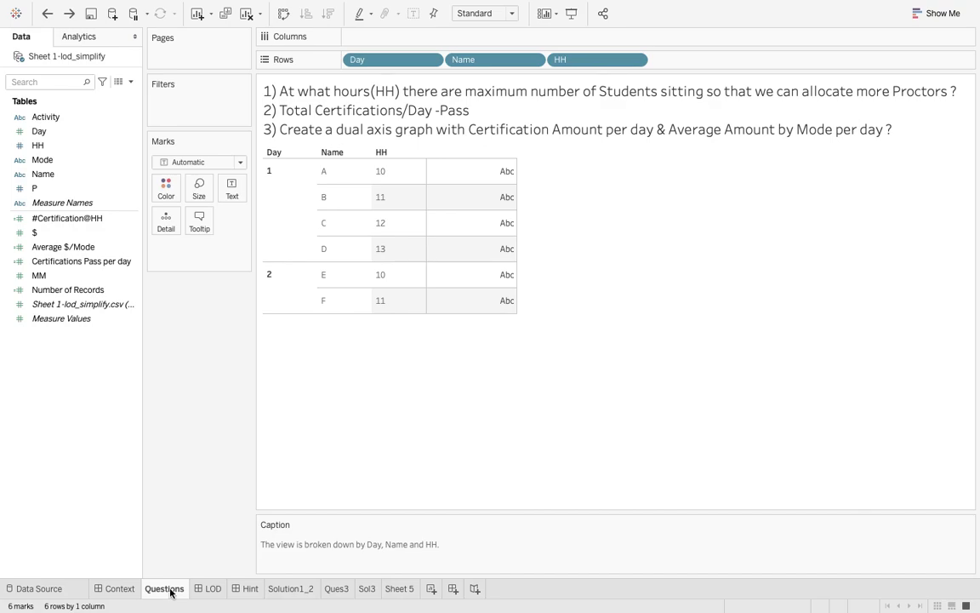
Review the Solution1_2 results and the Questions sheet, and open the Hint dashboard on FIXED, INCLUDE and EXCLUDE expressions
left_click(279, 590)
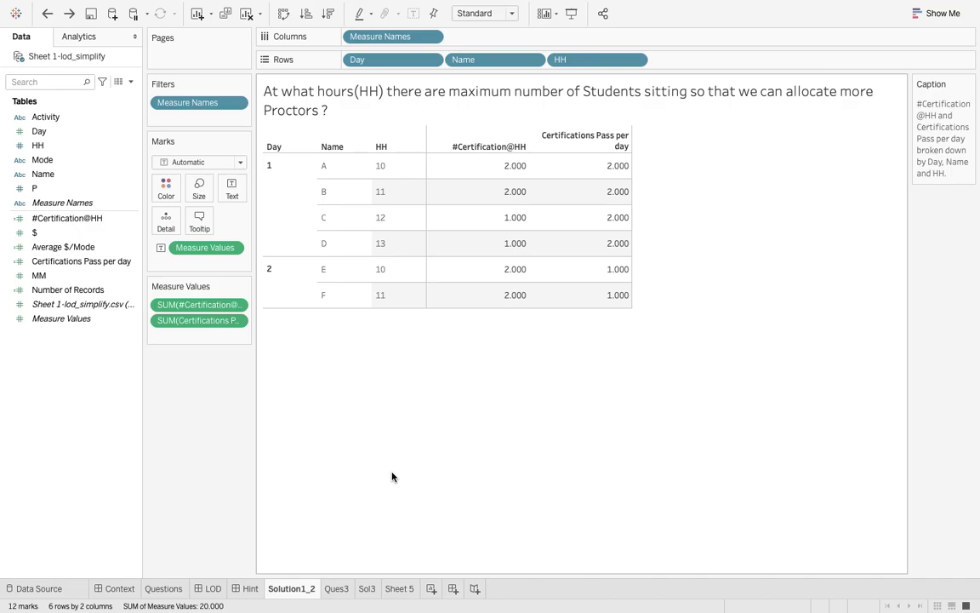
left_click(92, 220)
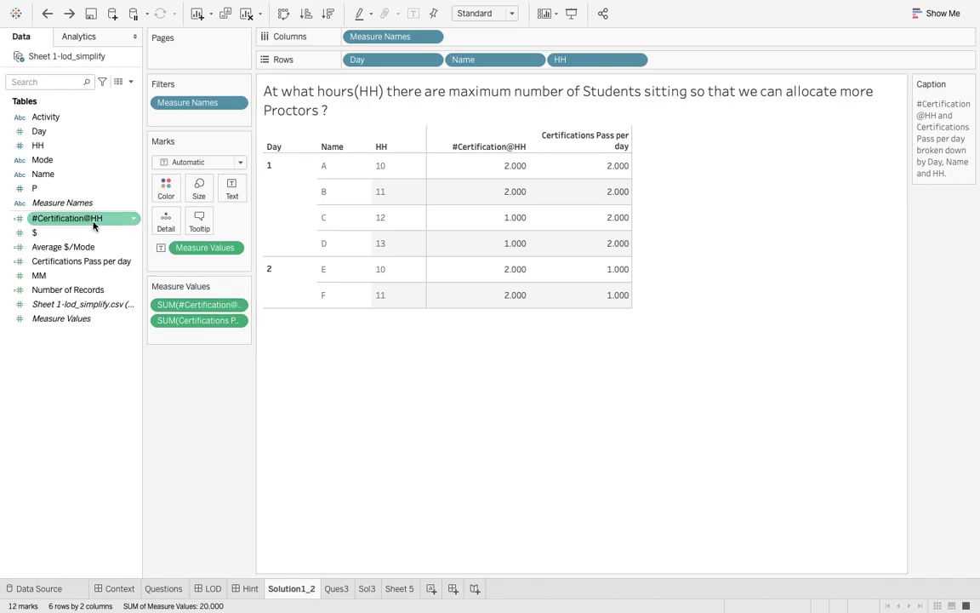
left_click(215, 589)
left_click(178, 589)
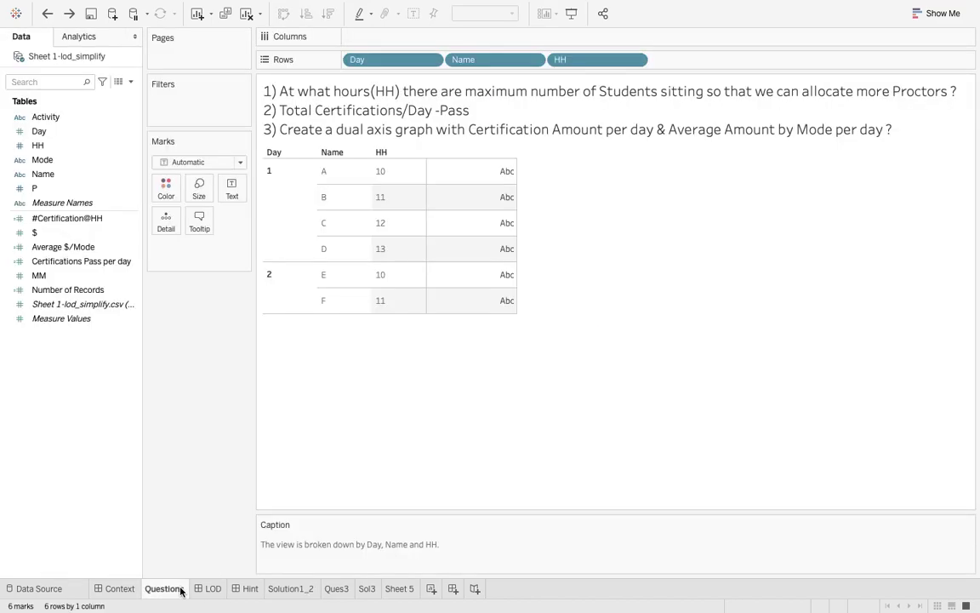
left_click(250, 589)
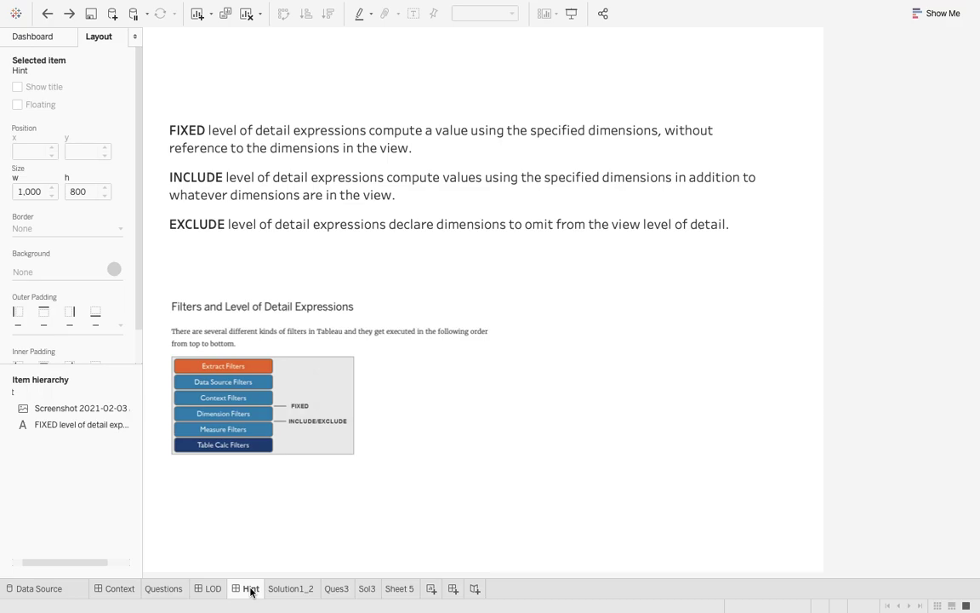
On the Solution1_2 sheet, open the #Certification@HH calculation, examine its FIXED expression against the per-hour results, and close it
left_click(291, 588)
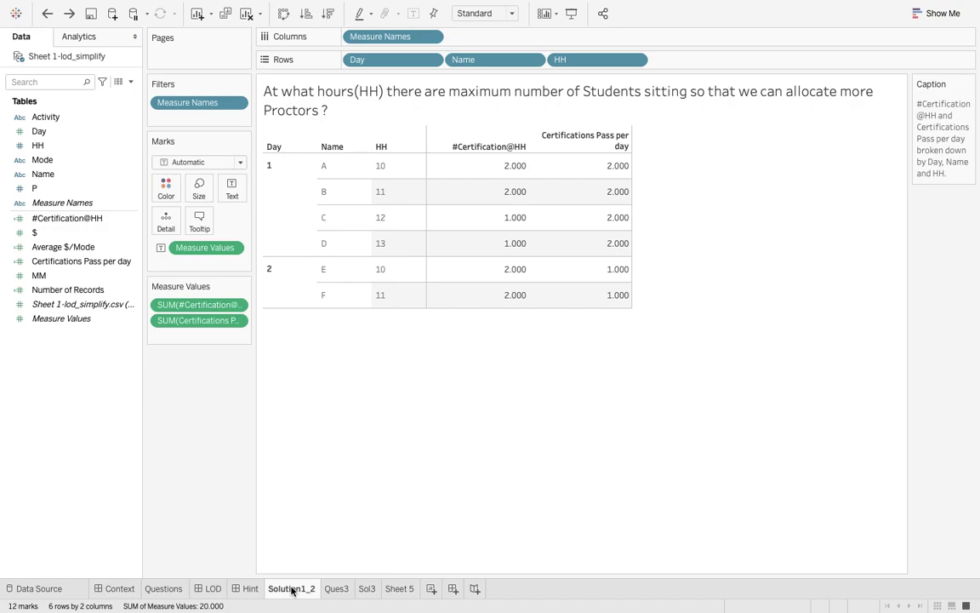
mouse_move(508, 216)
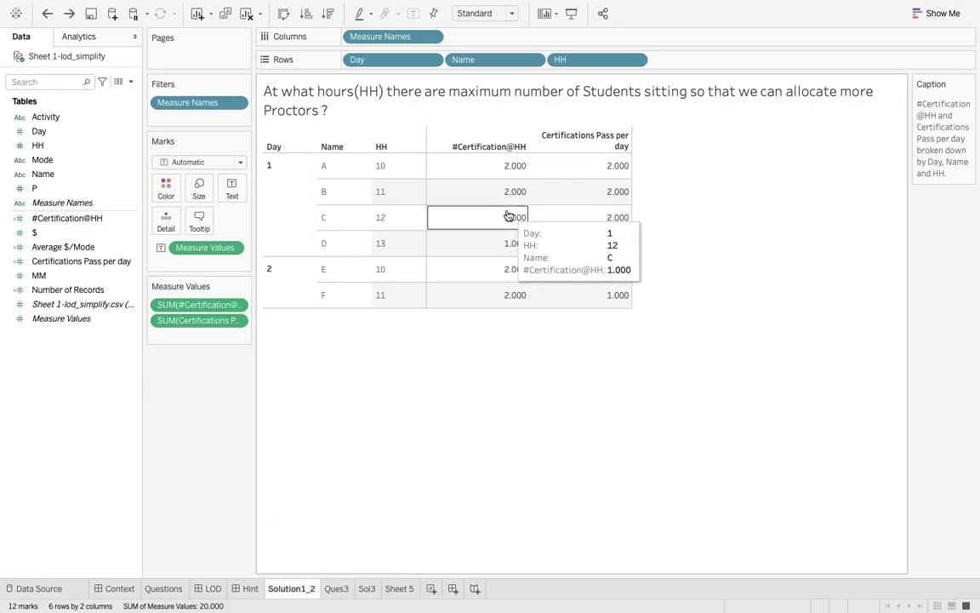
right_click(91, 223)
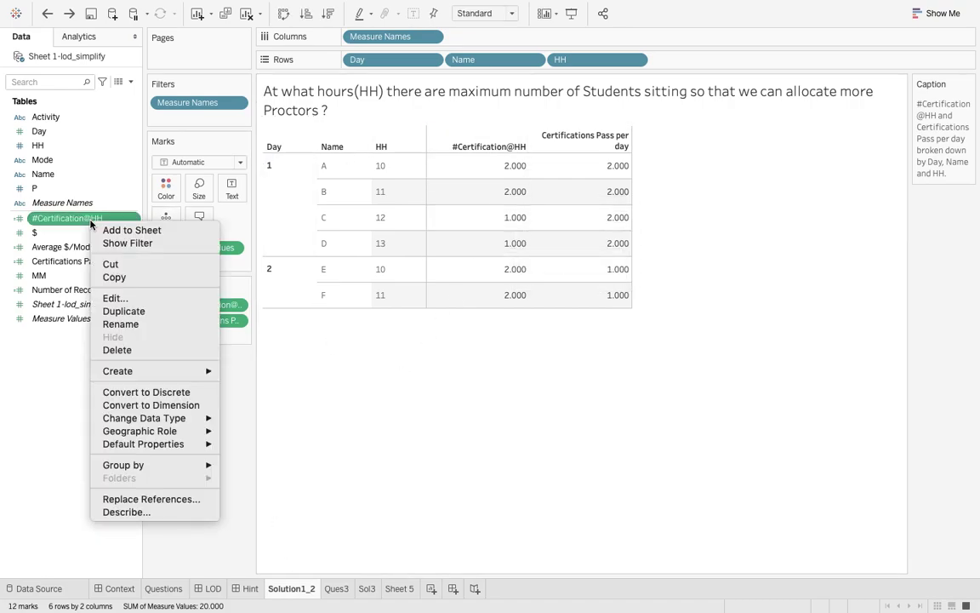
left_click(116, 294)
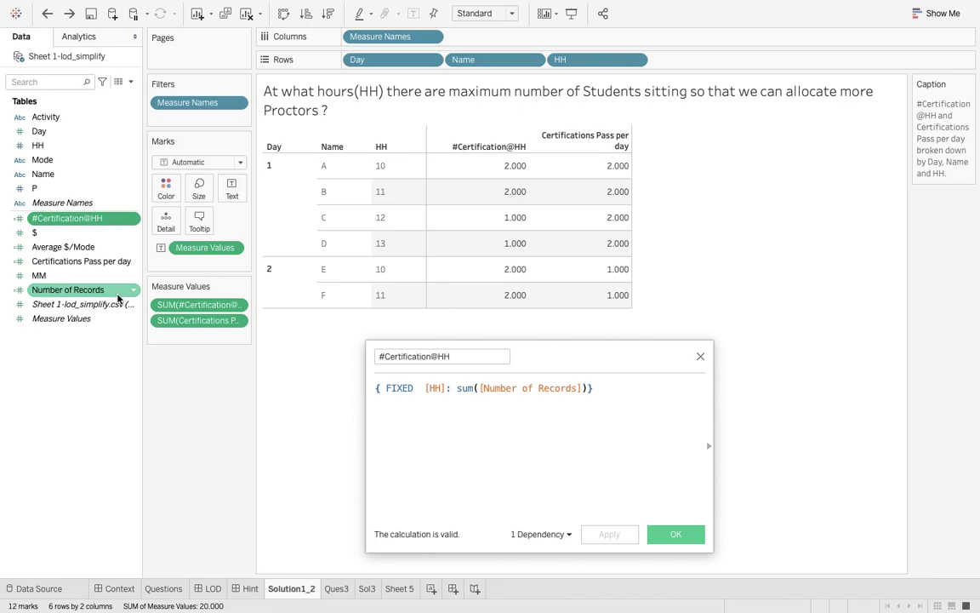
mouse_move(515, 206)
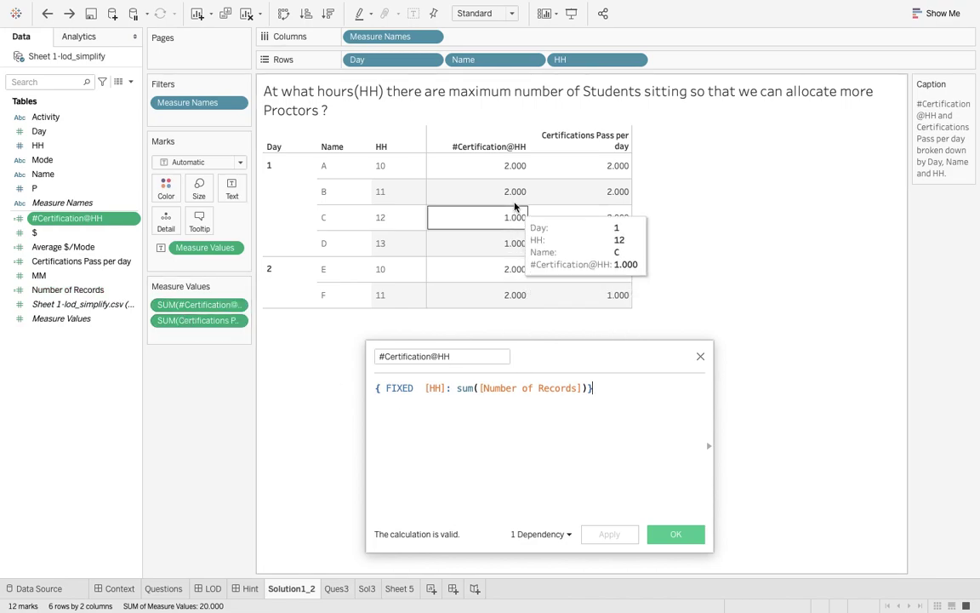
mouse_move(518, 173)
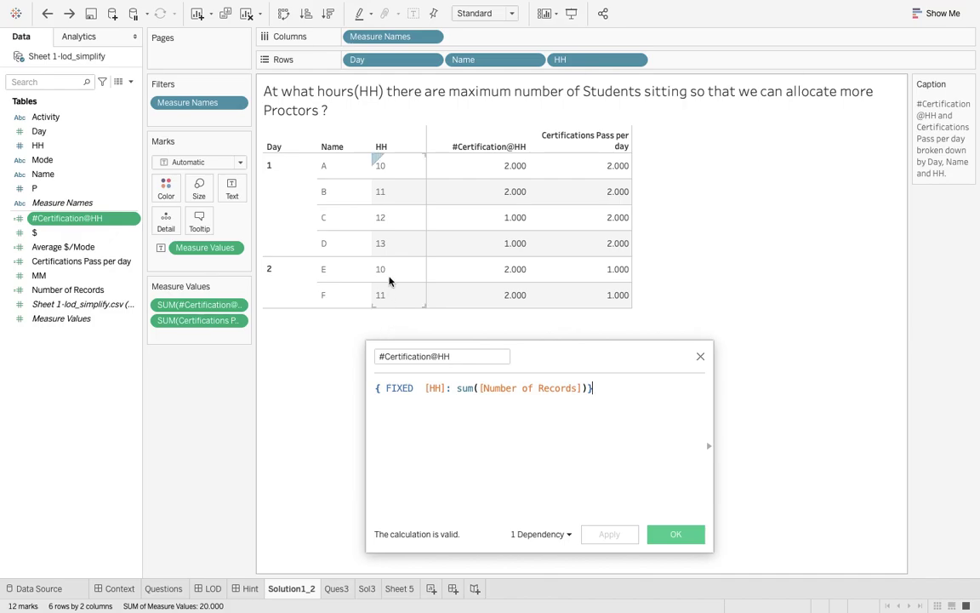
left_click(676, 534)
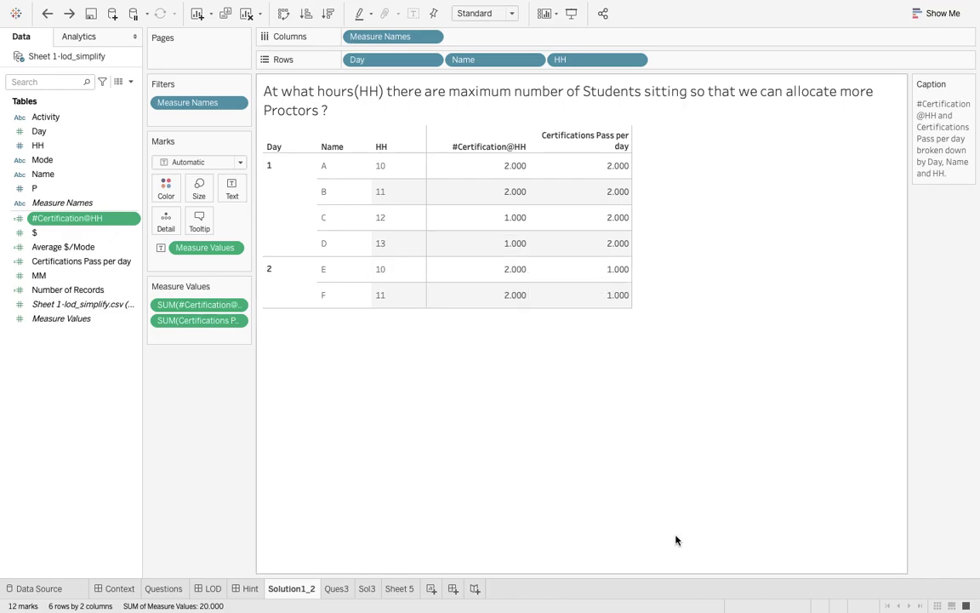
Revisit the Hint dashboard and the Questions sheet, and relate question 2 on passed certifications per day to the lod_simplify table in Numbers
left_click(210, 589)
left_click(246, 589)
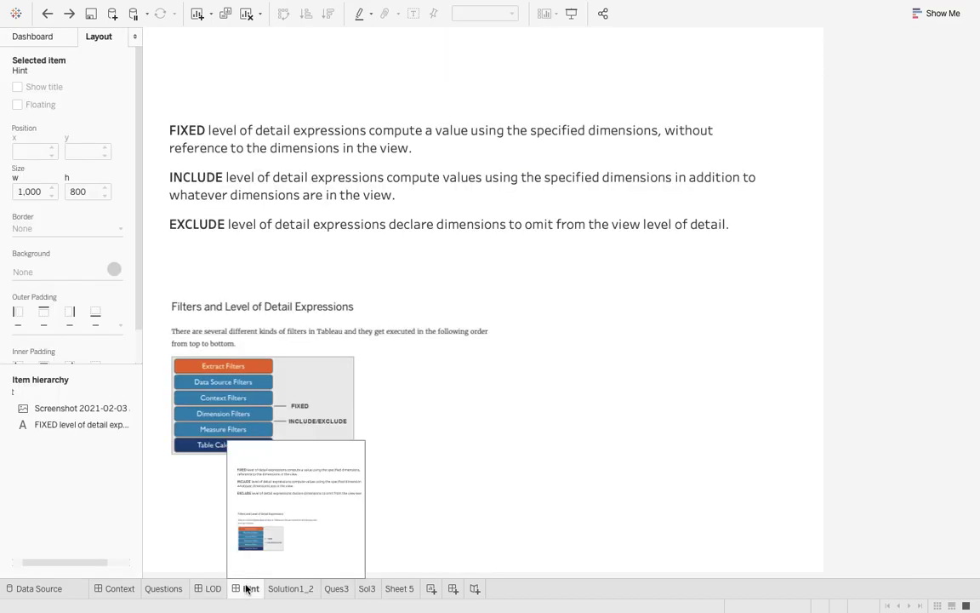
left_click(163, 589)
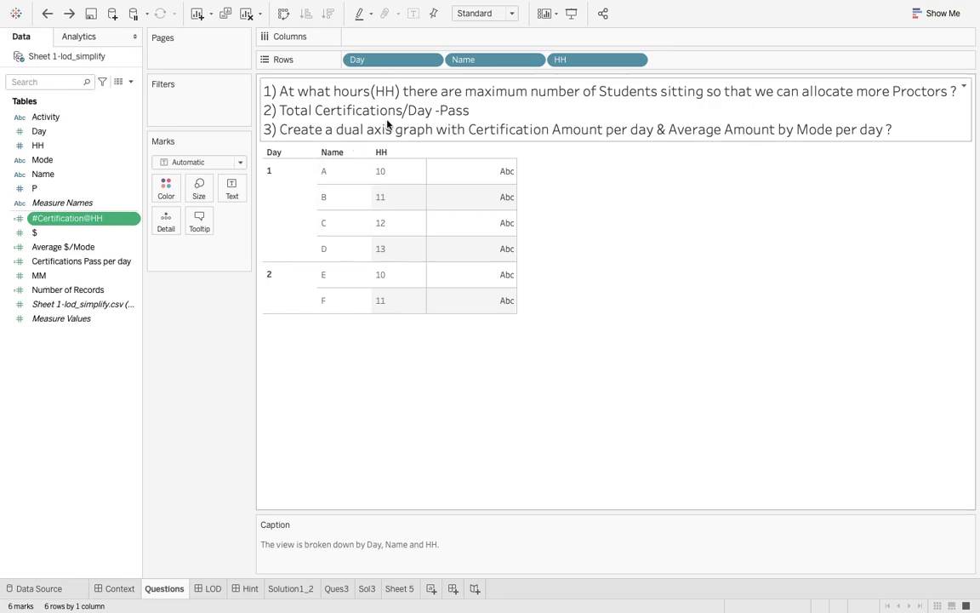
key("super+Tab")
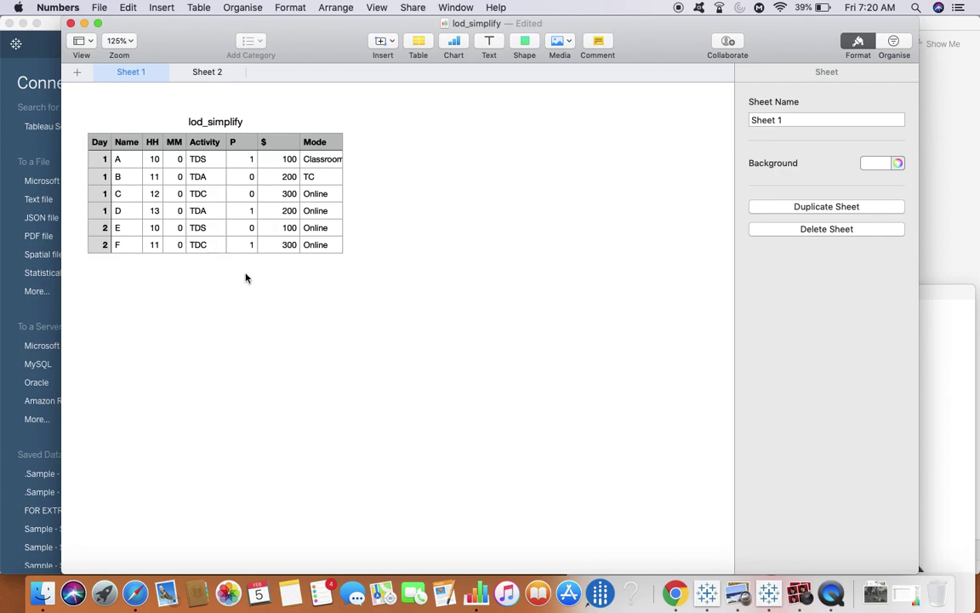
key("super+Tab")
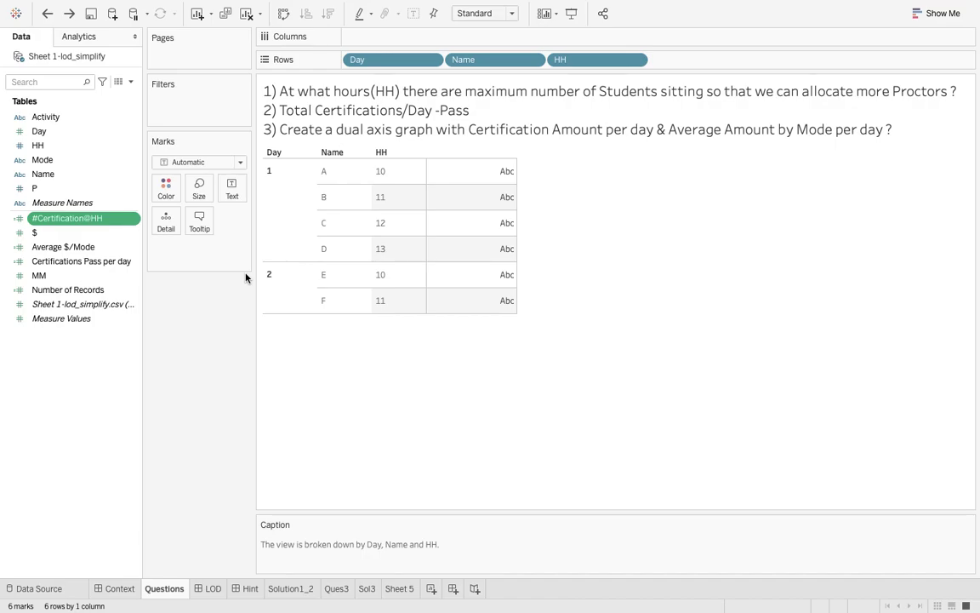
key("super+Tab")
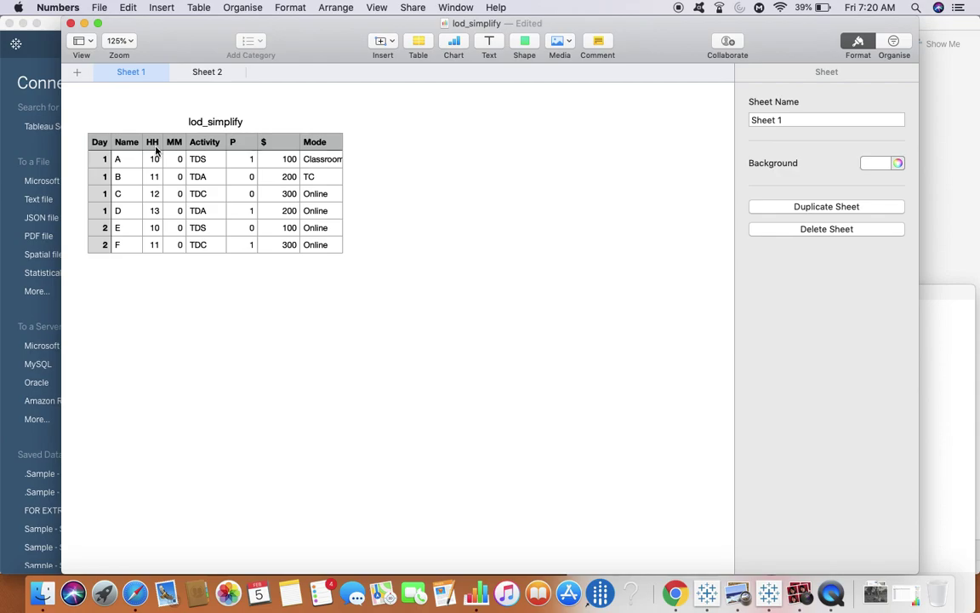
key("super+Tab")
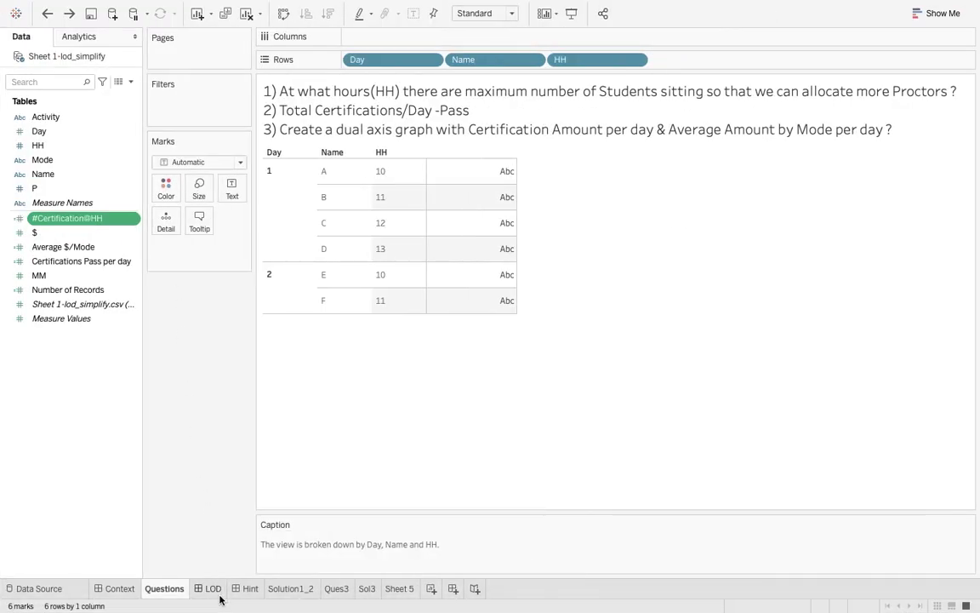
Review the EXCLUDE definition on the Hint dashboard and check it against the source table in Numbers
left_click(237, 592)
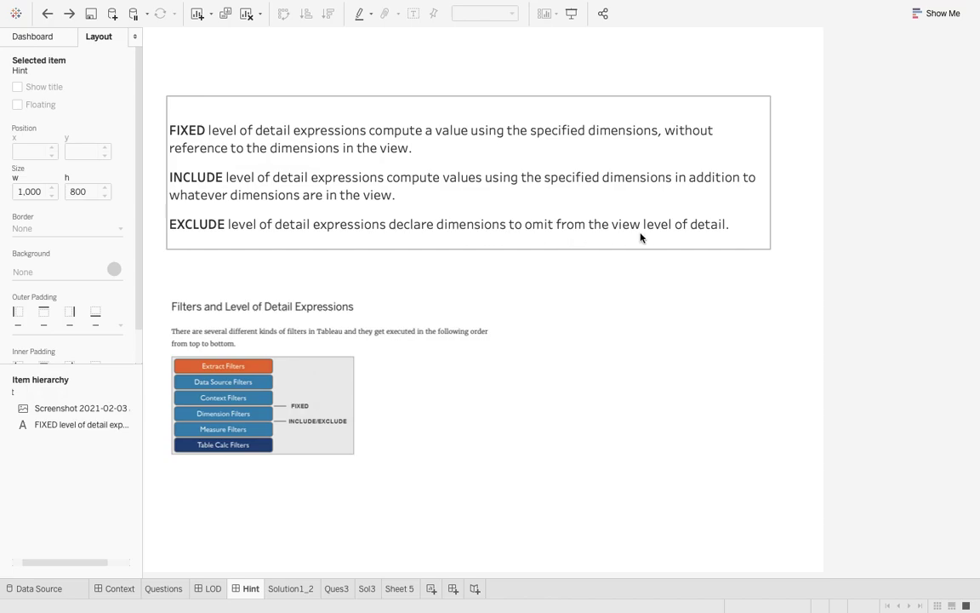
key("super+Tab")
key("super+Tab")
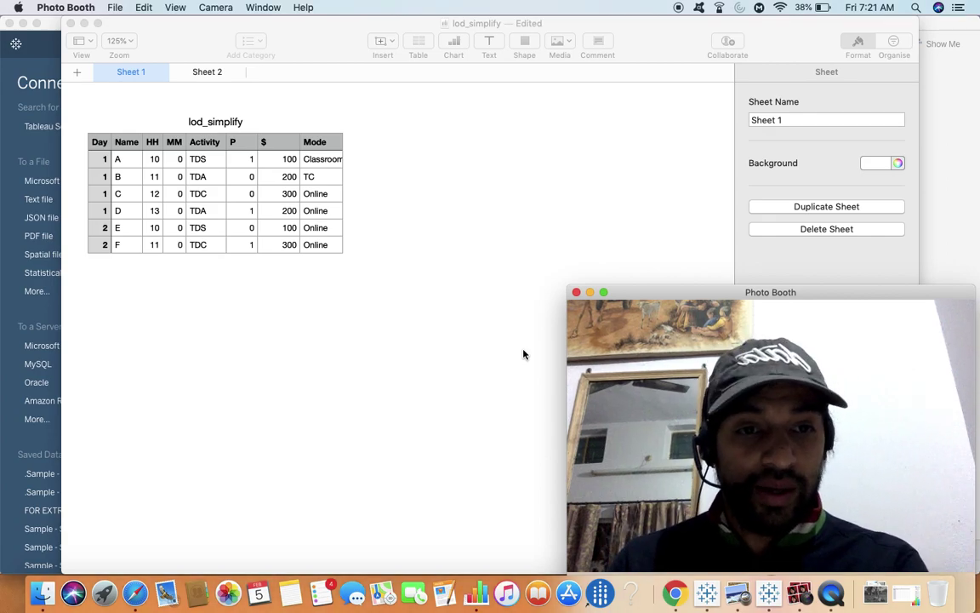
key("super+Tab")
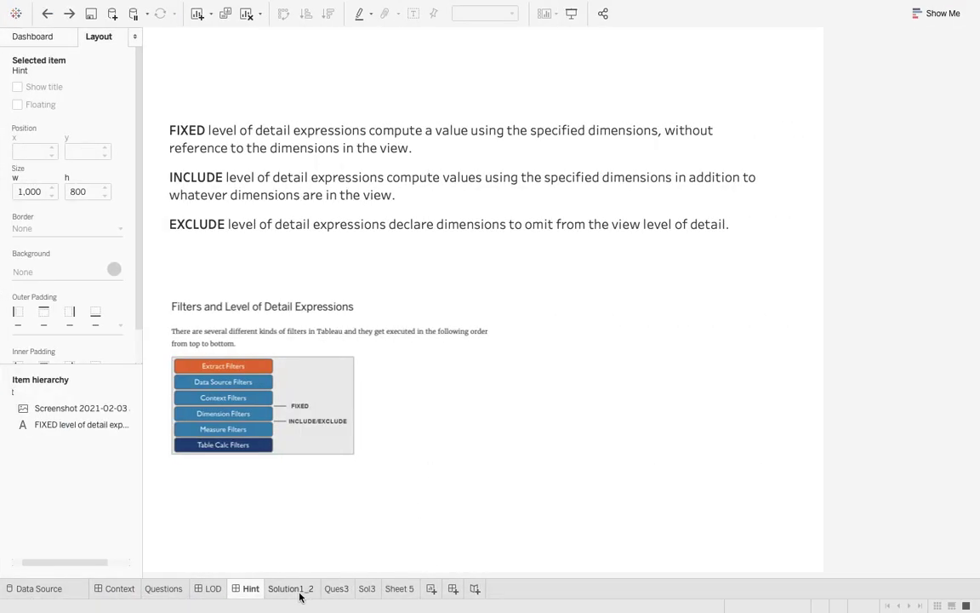
On the Solution1_2 sheet, open the Certifications Pass per day calculation, examine the Name and HH dimensions in its EXCLUDE expression, and close it
left_click(291, 588)
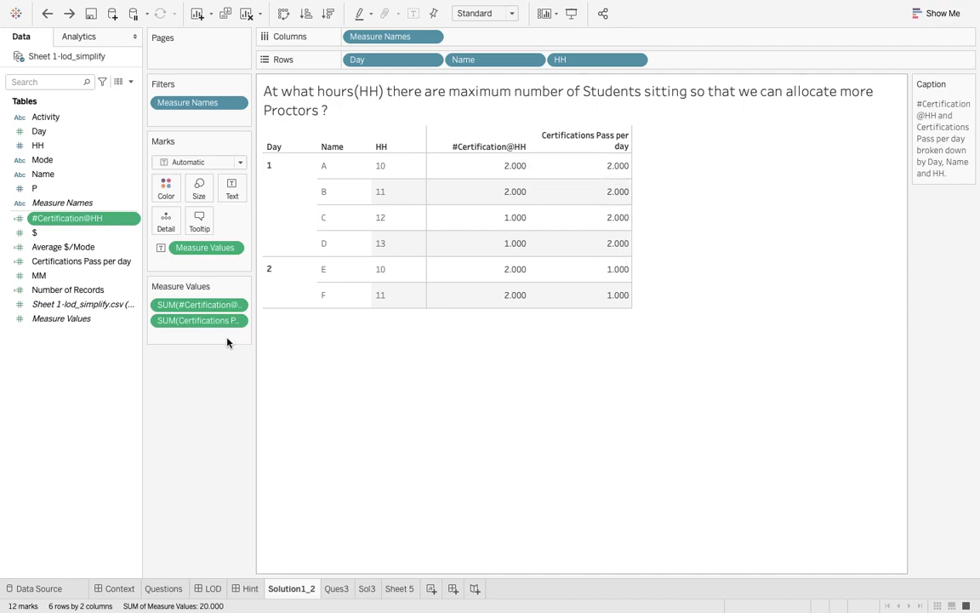
left_click(103, 263, "ctrl")
right_click(103, 263)
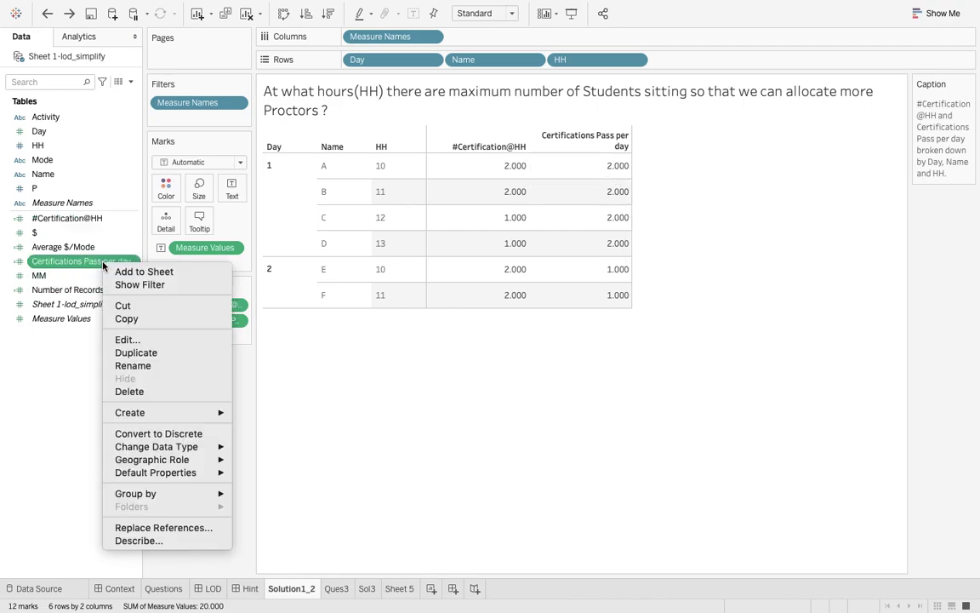
left_click(135, 338)
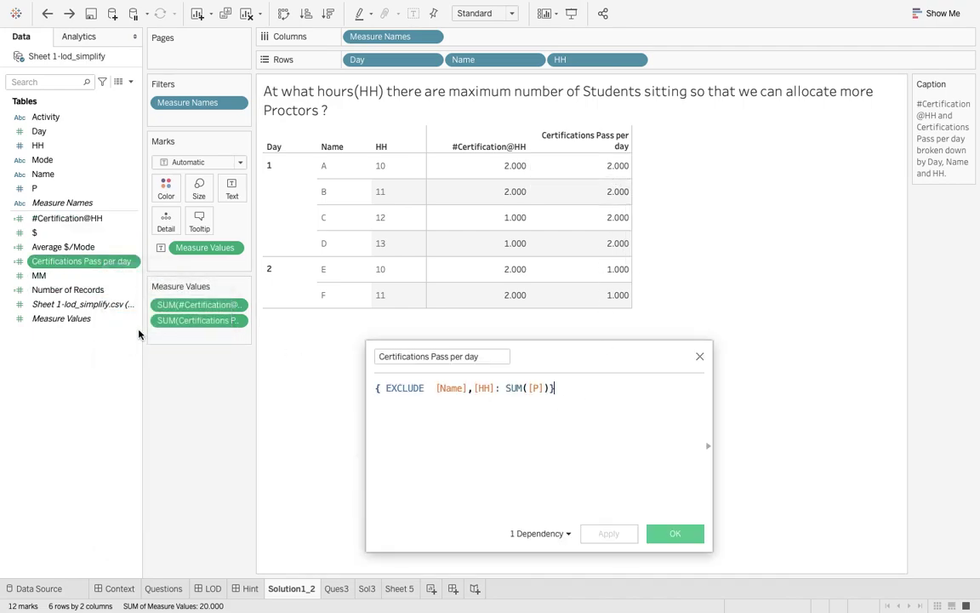
double_click(452, 388)
double_click(485, 388)
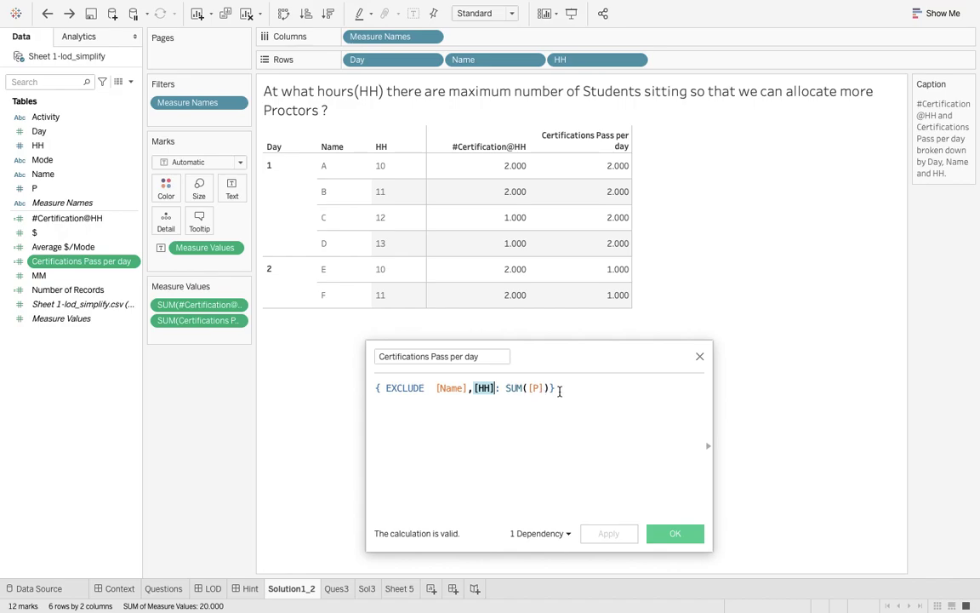
left_click(700, 356)
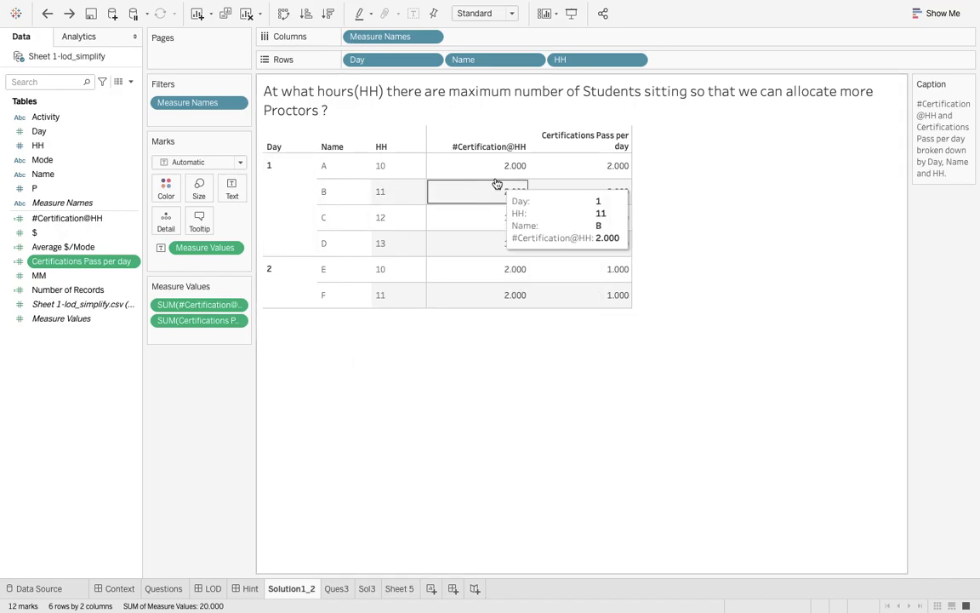
Compare the P column of the Numbers source table with the Certifications Pass per day values for both days in Tableau
key("super+Tab")
key("super+Tab")
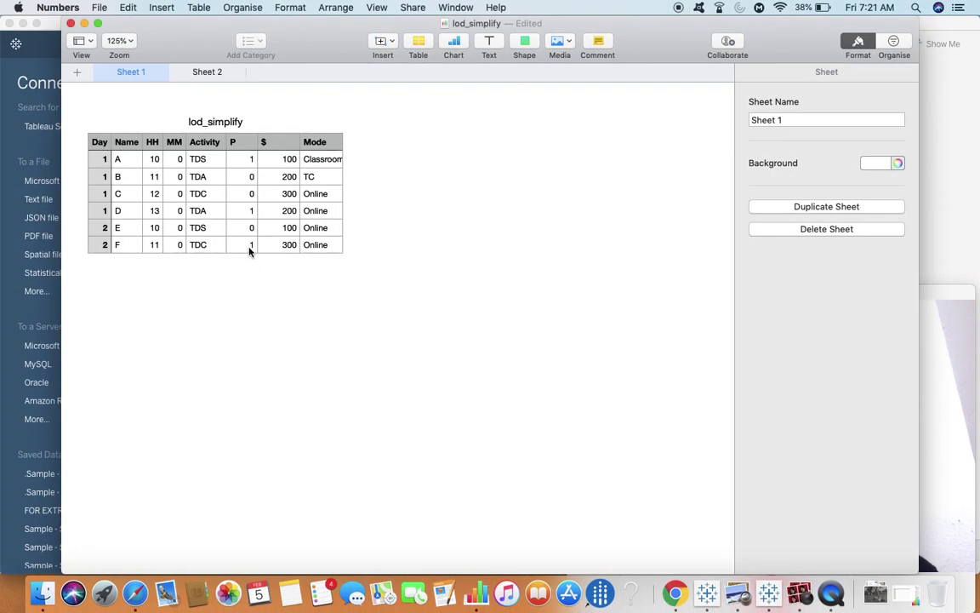
key("super+Tab")
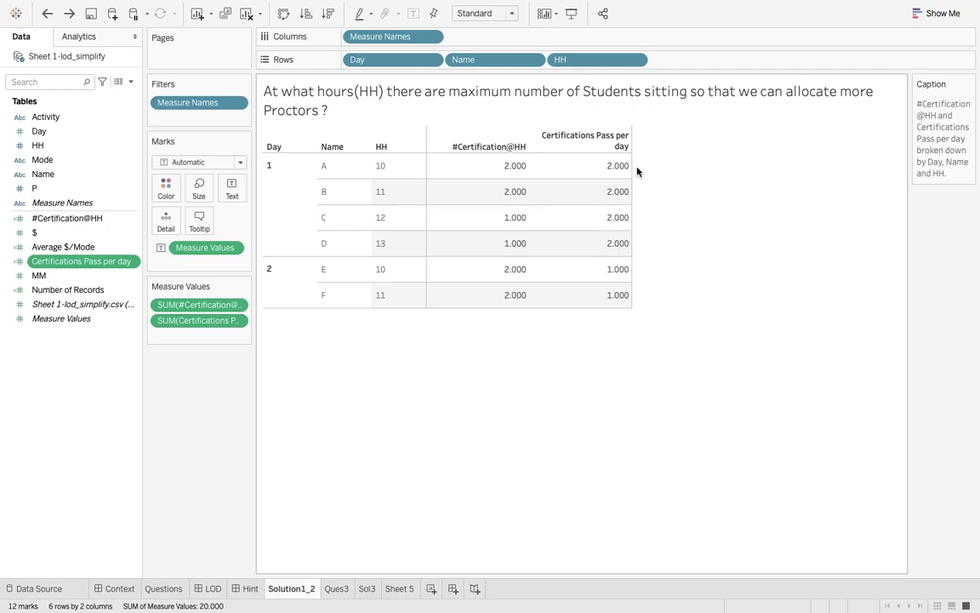
mouse_move(618, 174)
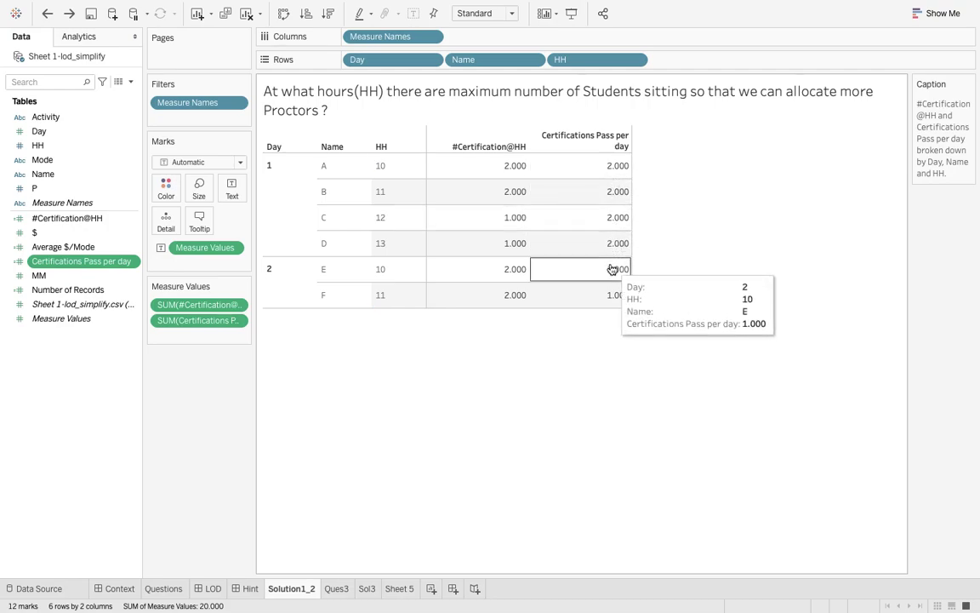
mouse_move(611, 308)
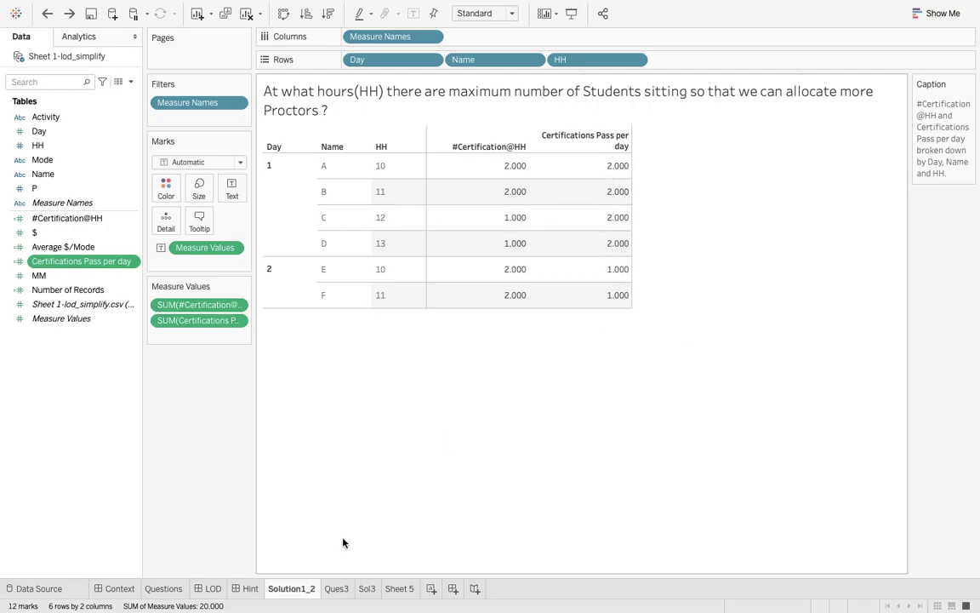
Examine the Ques3 bar chart of $ by Day against the source table in Numbers, and review the Hint dashboard and the Sol3 chart
left_click(338, 593)
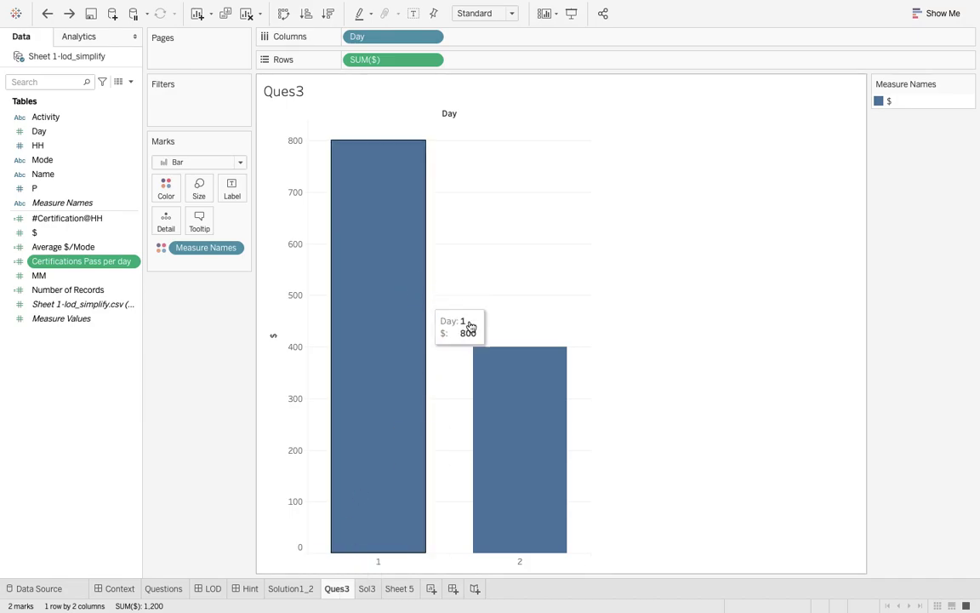
mouse_move(522, 421)
key("super+Tab")
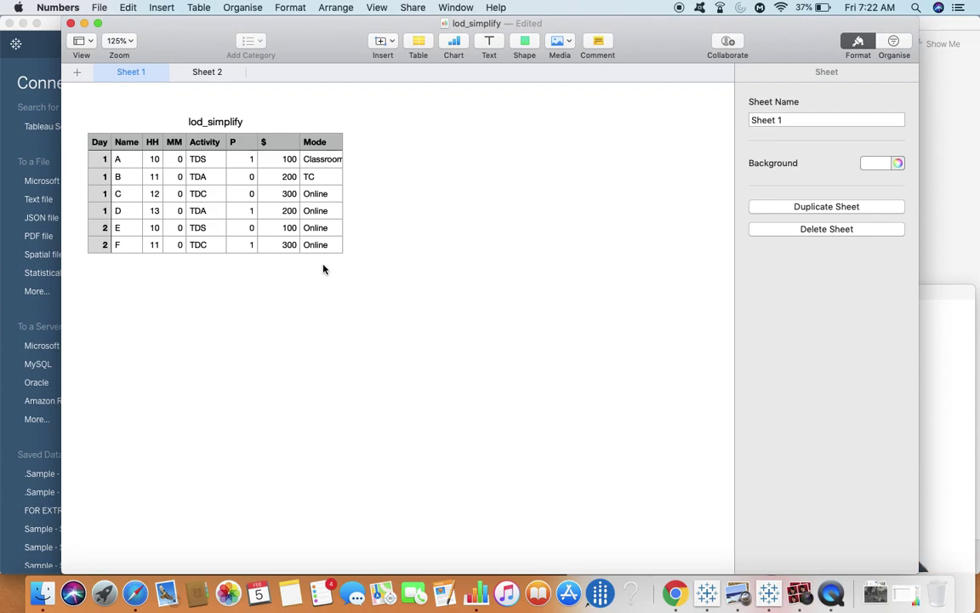
key("cmd+Tab")
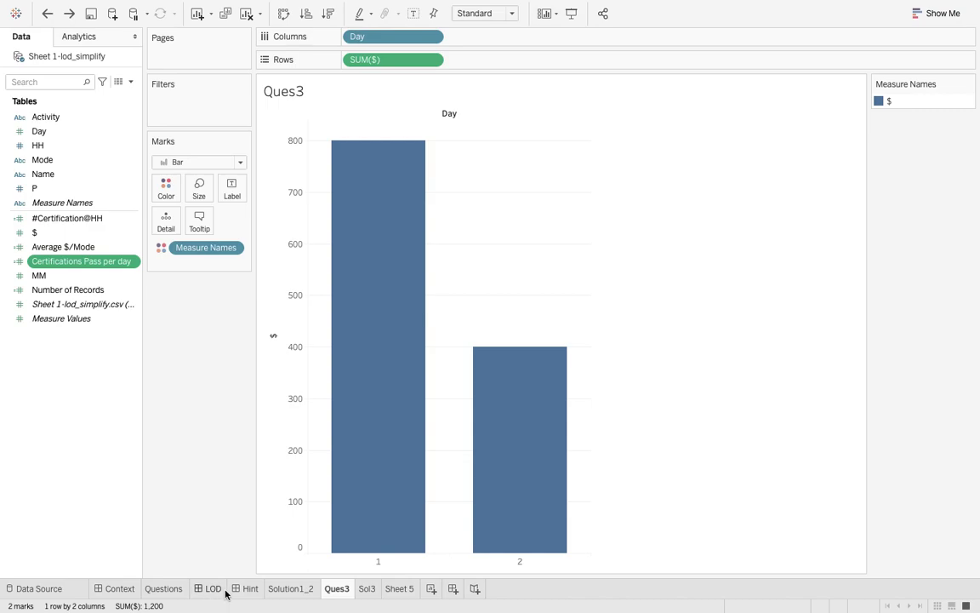
left_click(249, 588)
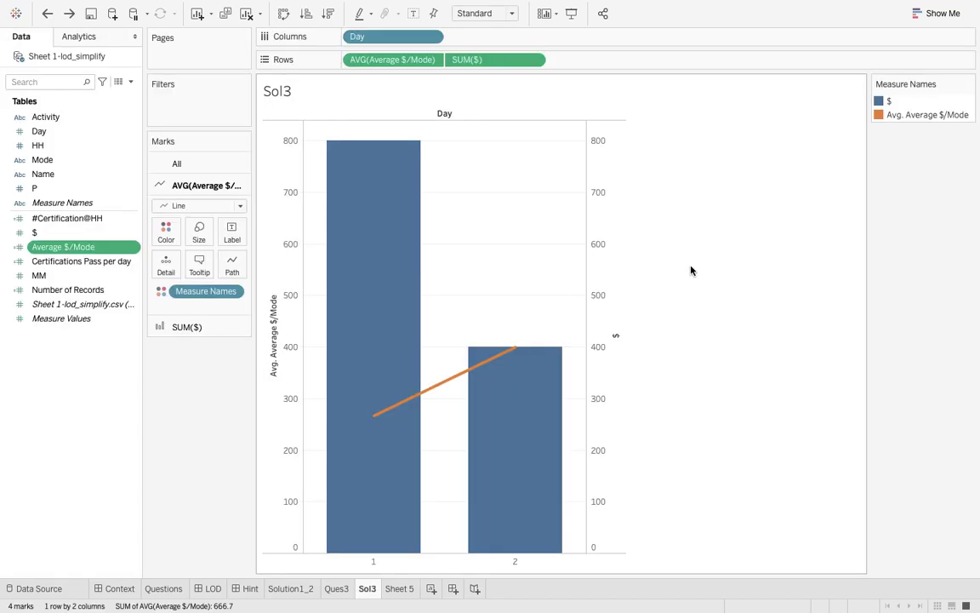
Reread question 3 on the Questions sheet, and relate the $ and Mode columns in Numbers to the INCLUDE definition on the Hint dashboard
left_click(165, 588)
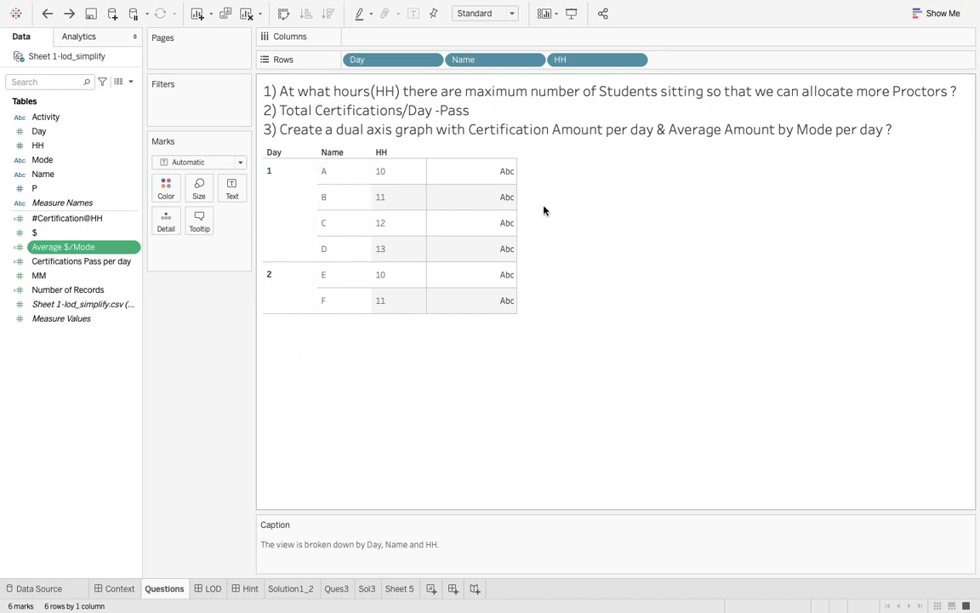
key("super+Tab")
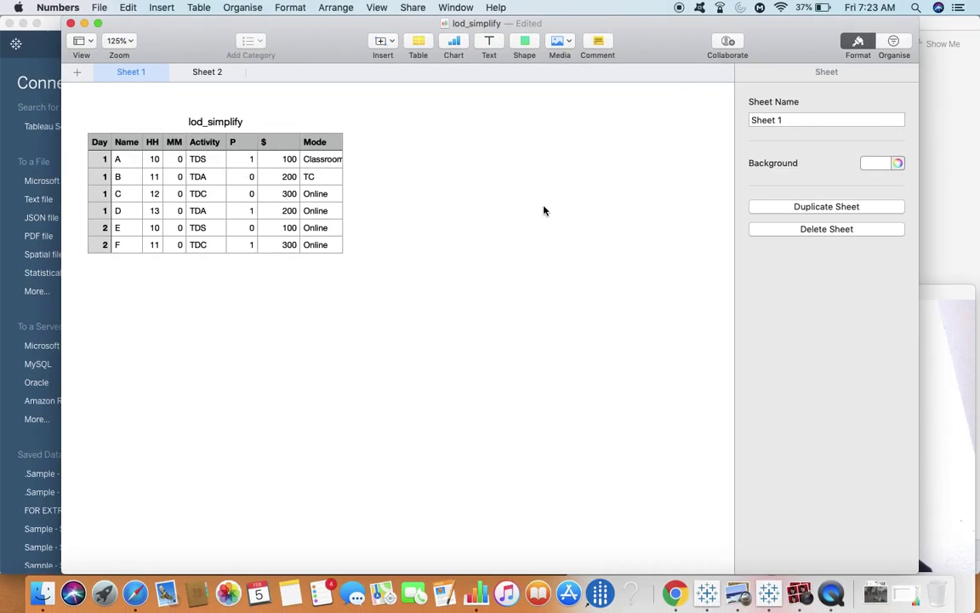
key("super+Tab")
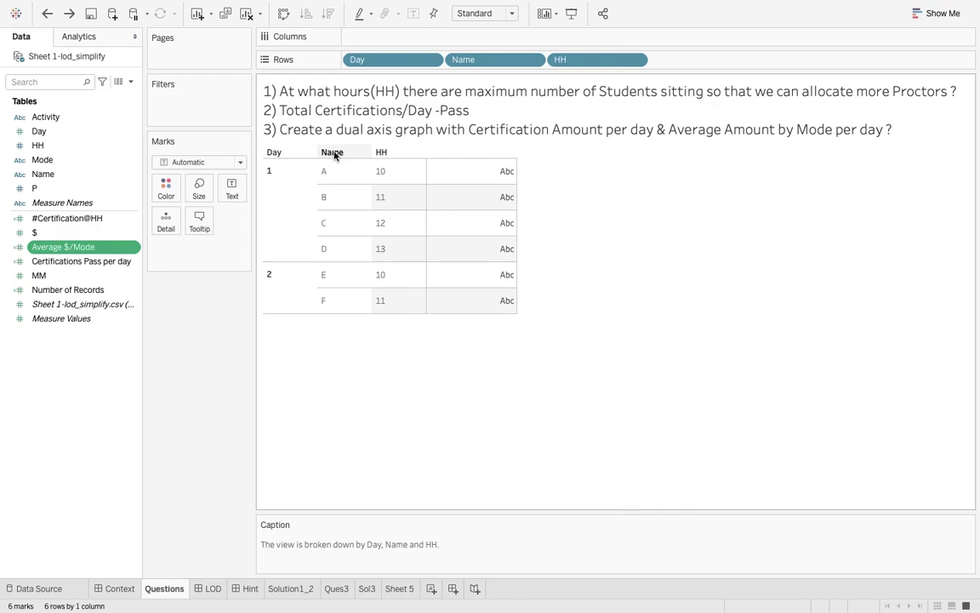
left_click(247, 589)
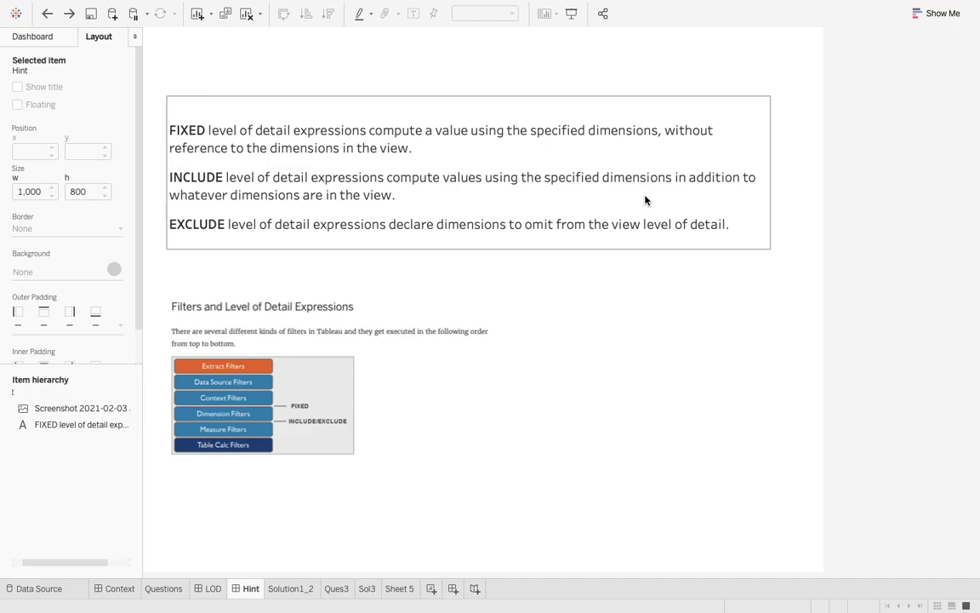
key("ctrl+Left")
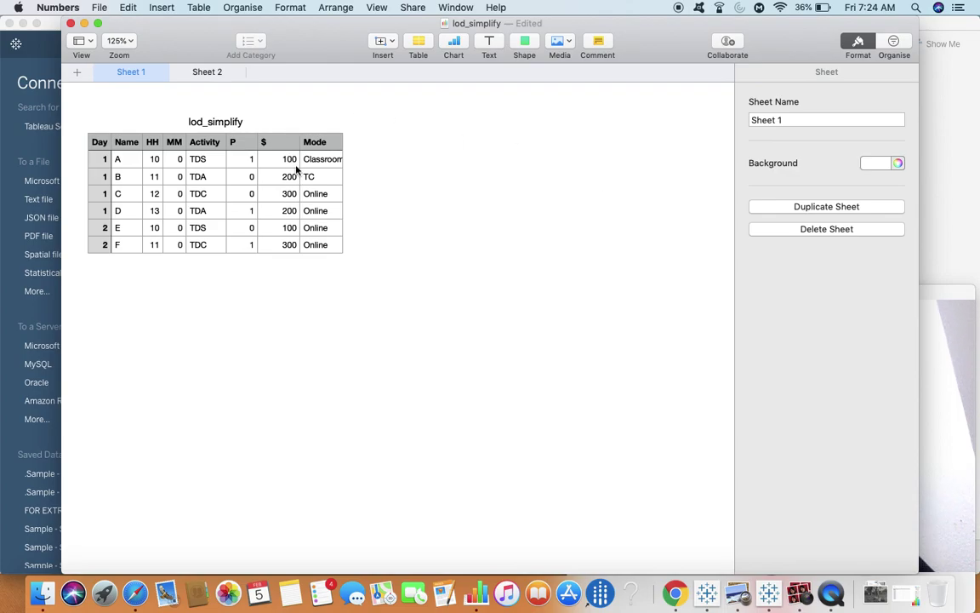
key("super+Tab")
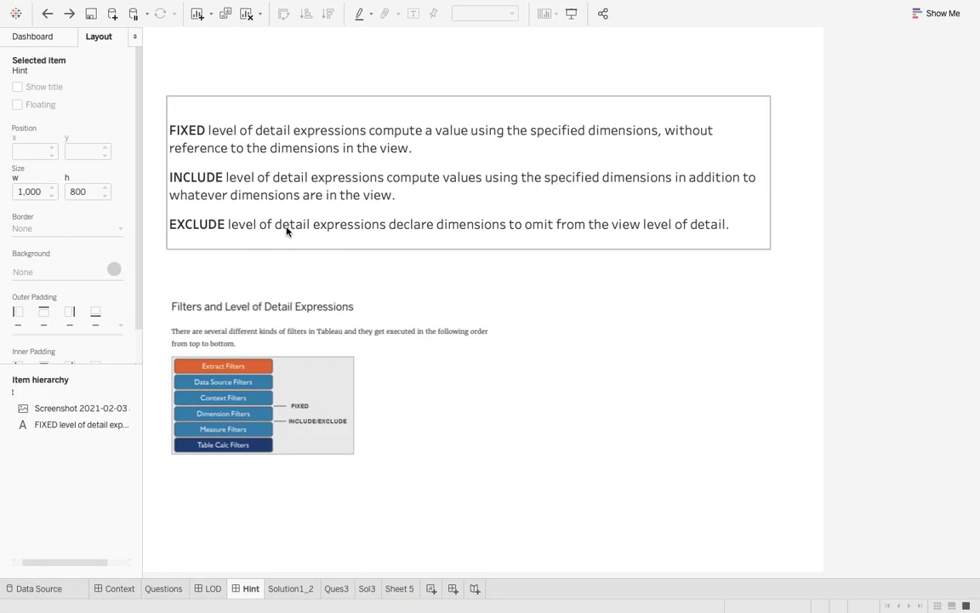
Compare the Ques3 bars of $ by Day with the source table in Numbers, and inspect the average line's Day 1 point on the Sol3 chart
left_click(340, 589)
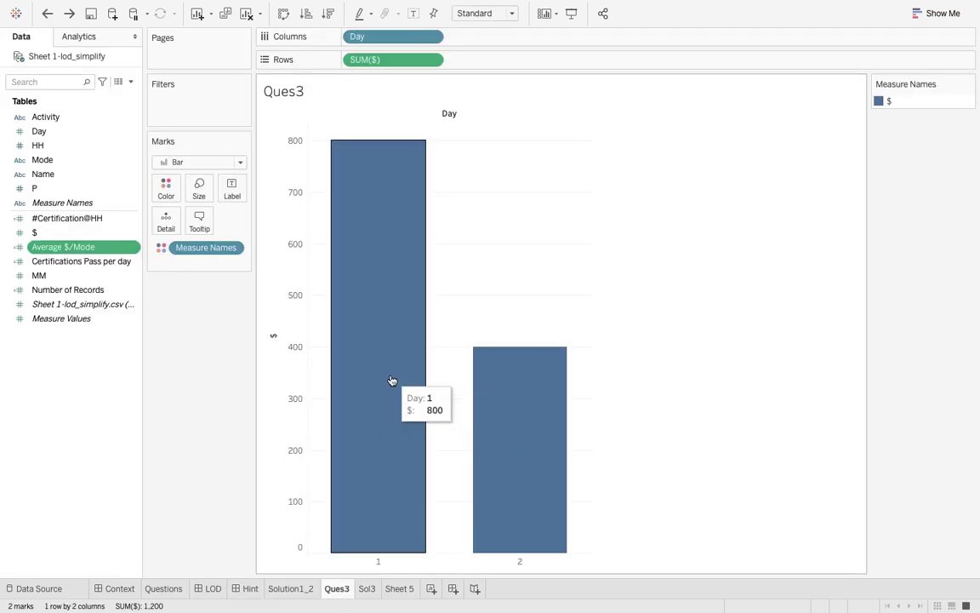
key("super+Tab")
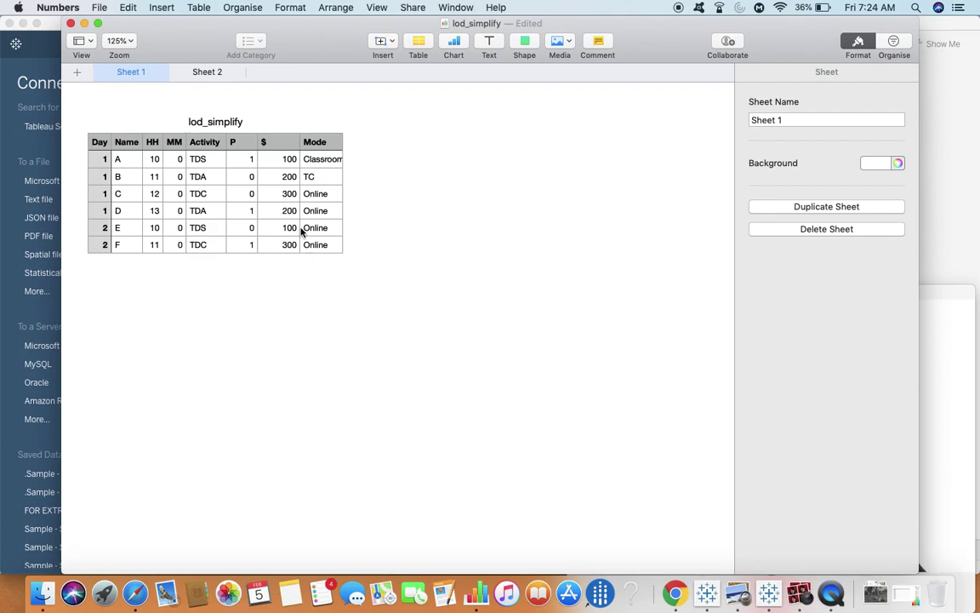
key("super+Tab")
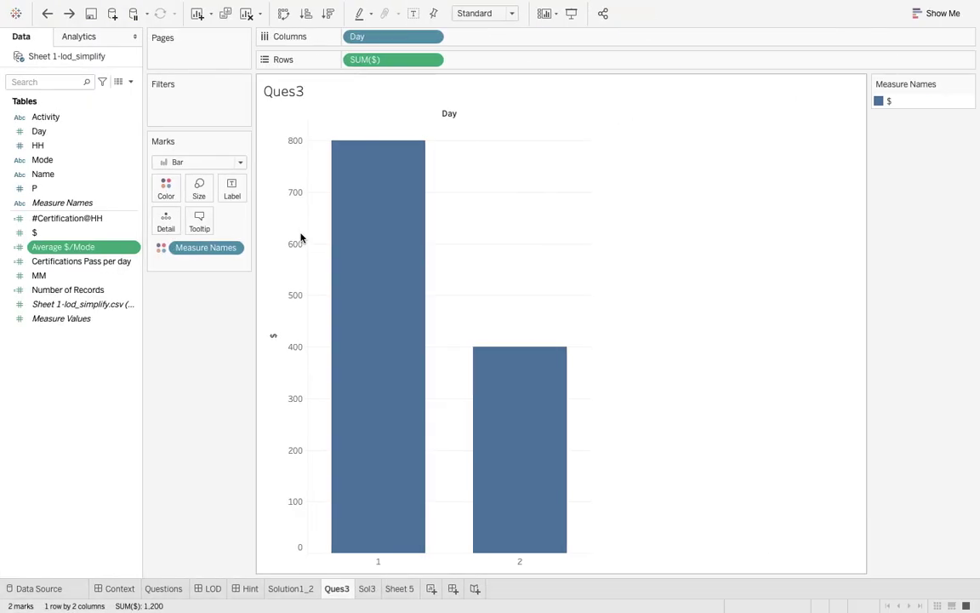
left_click(369, 588)
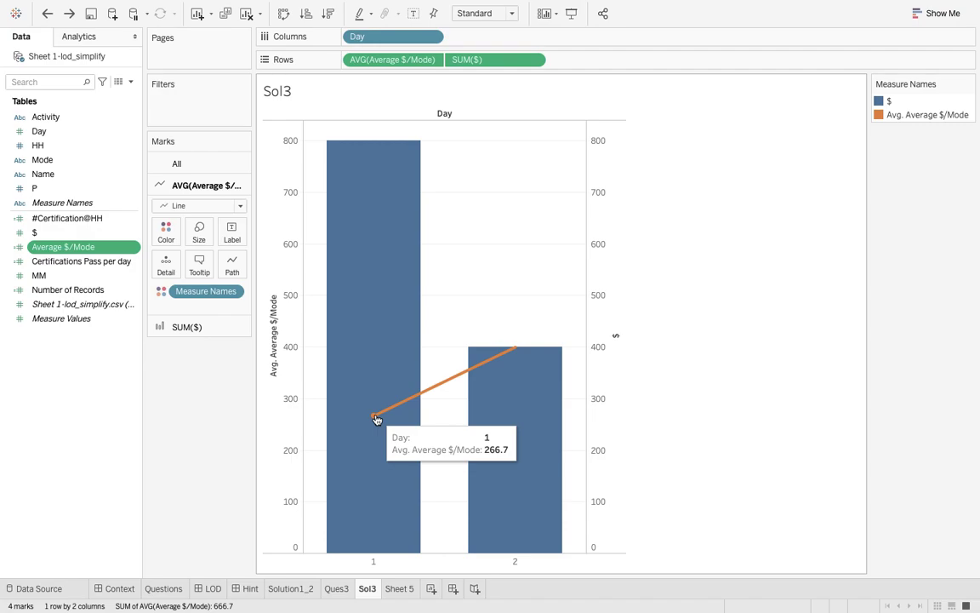
Open the Average $/Mode calculation, examine its INCLUDE expression on Mode beside the Sol3 chart, and close it
right_click(58, 247)
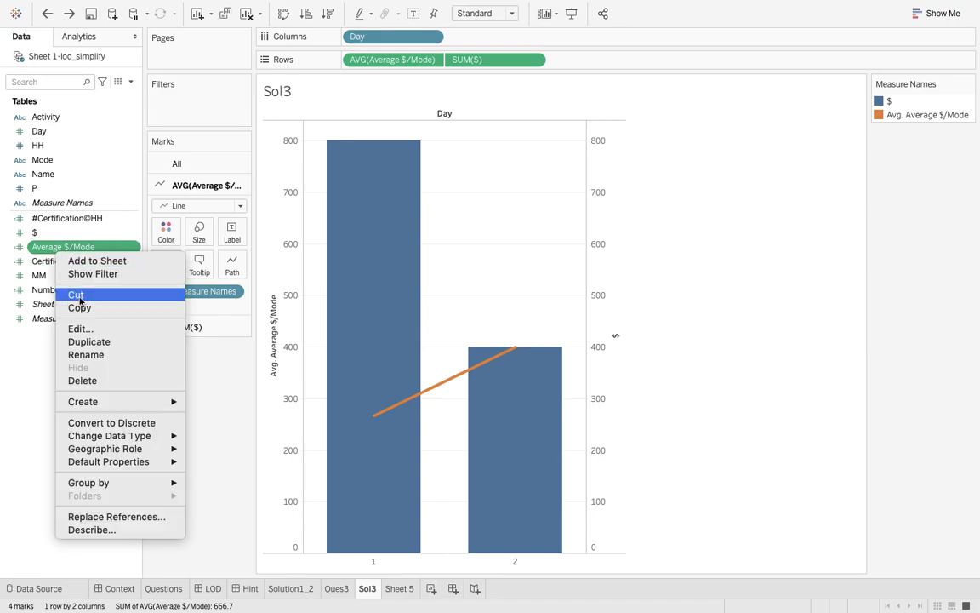
left_click(81, 328)
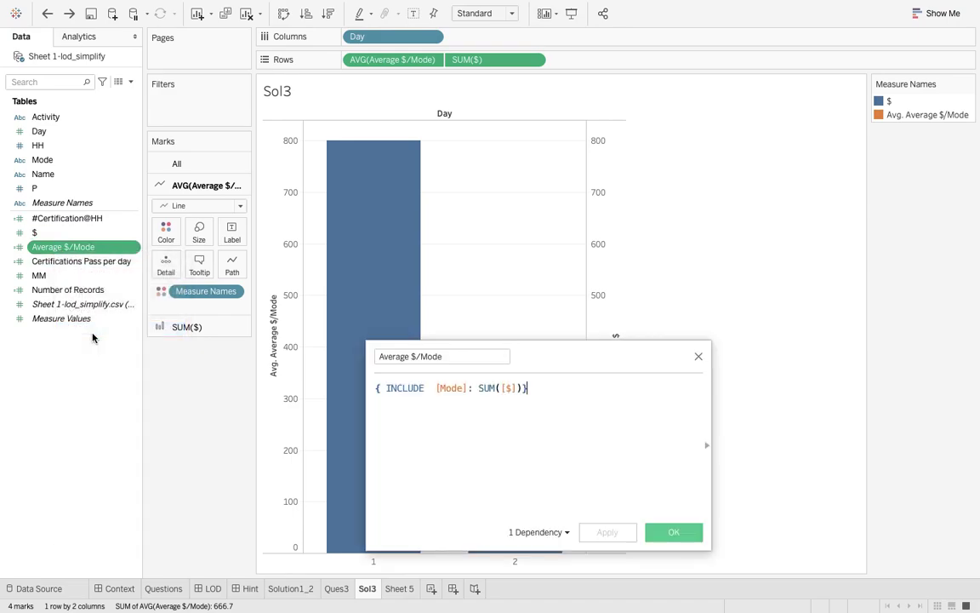
double_click(411, 389)
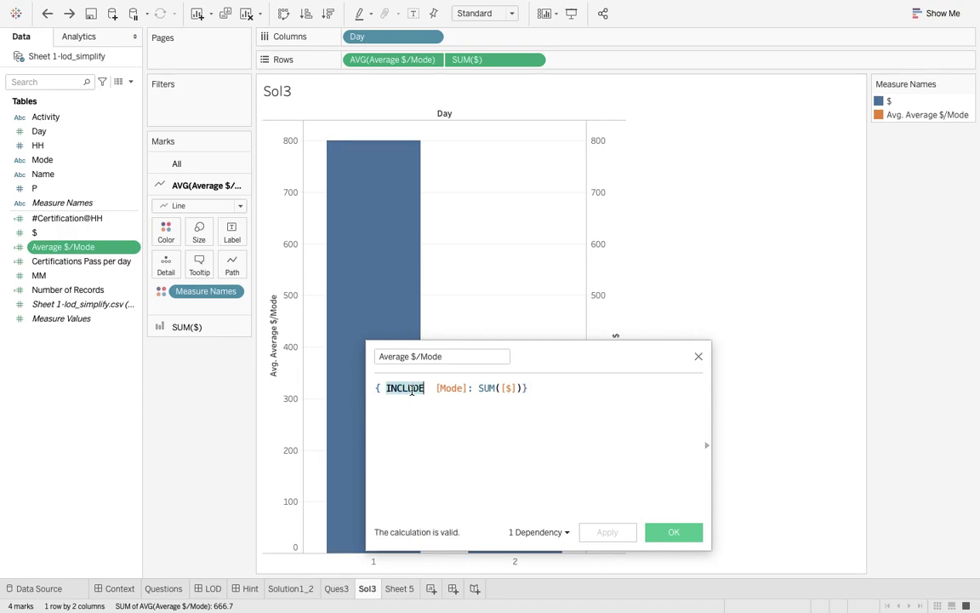
left_click_drag(533, 350, 691, 255)
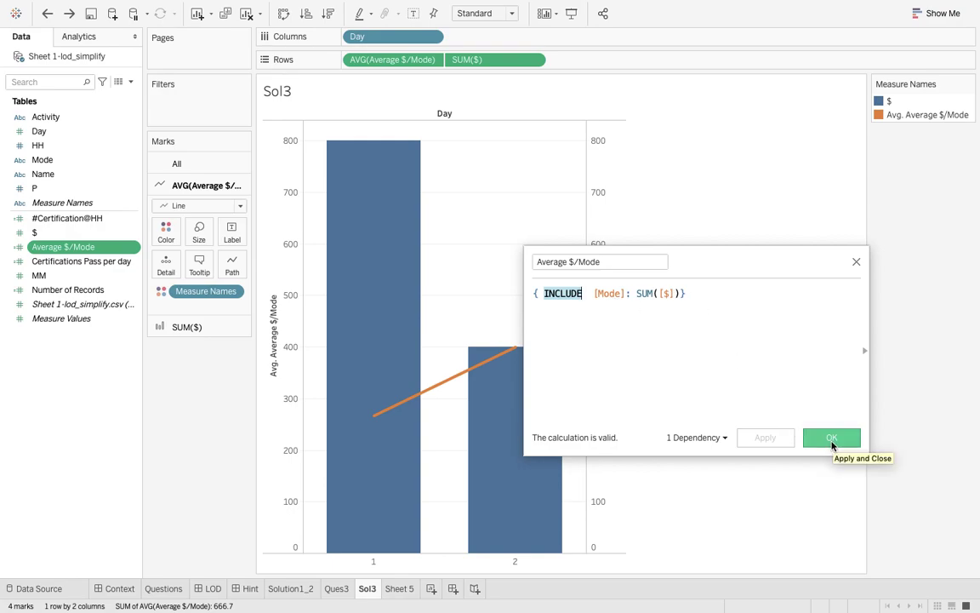
left_click(831, 443)
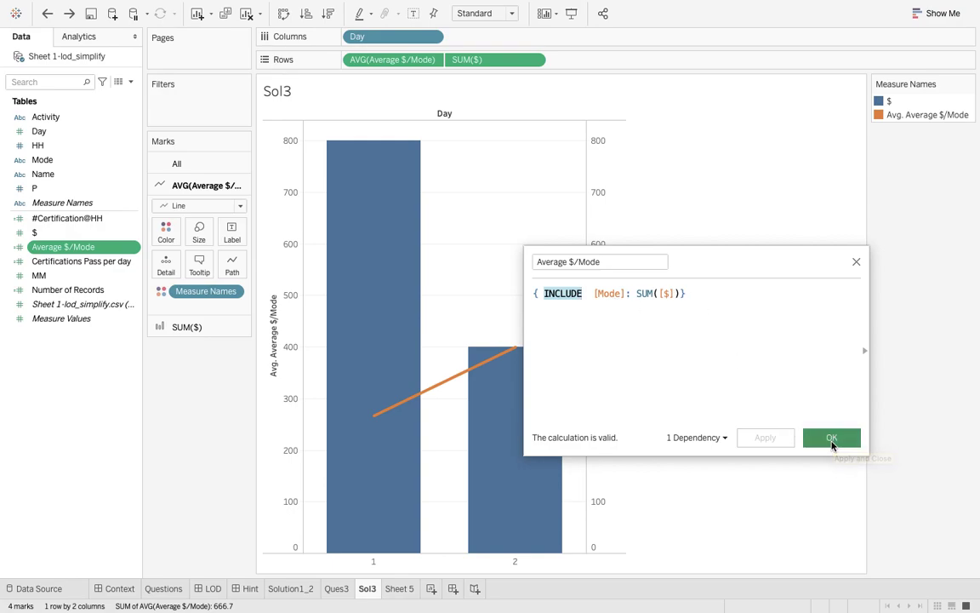
Check which aggregation the Average $/Mode measure on Rows uses, leaving it as Average
left_click(431, 60)
mouse_move(415, 271)
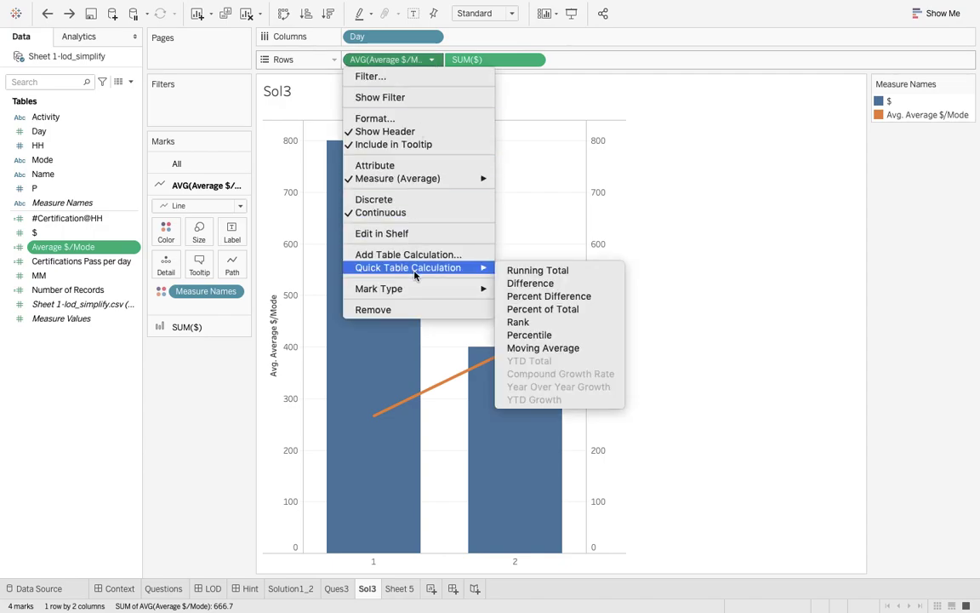
mouse_move(425, 178)
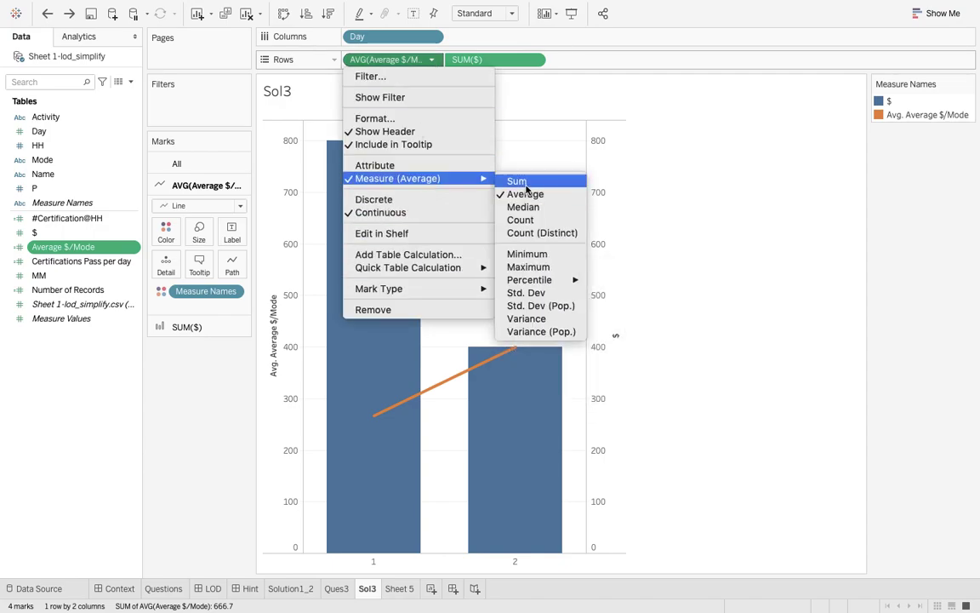
left_click(727, 254)
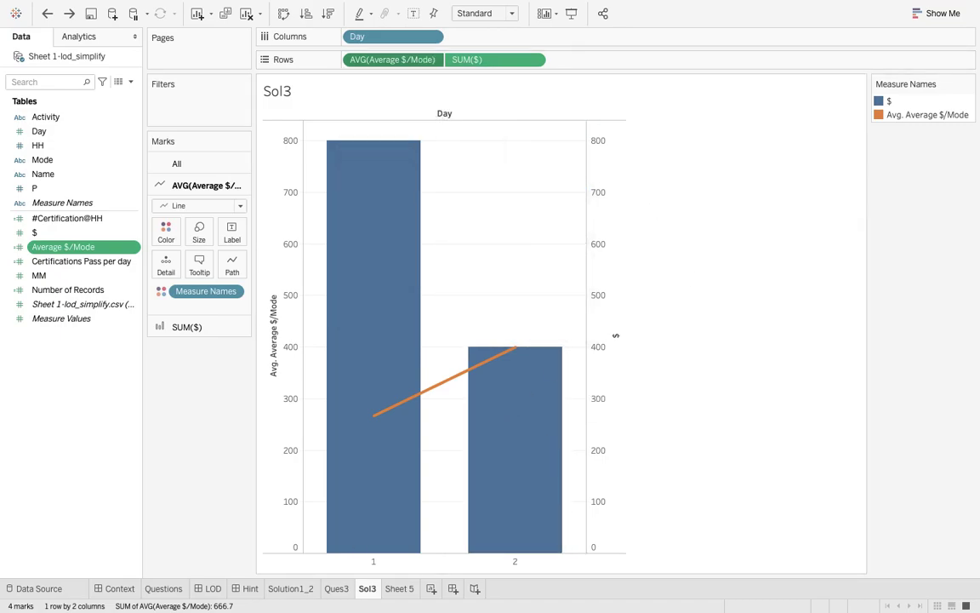
mouse_move(259, 601)
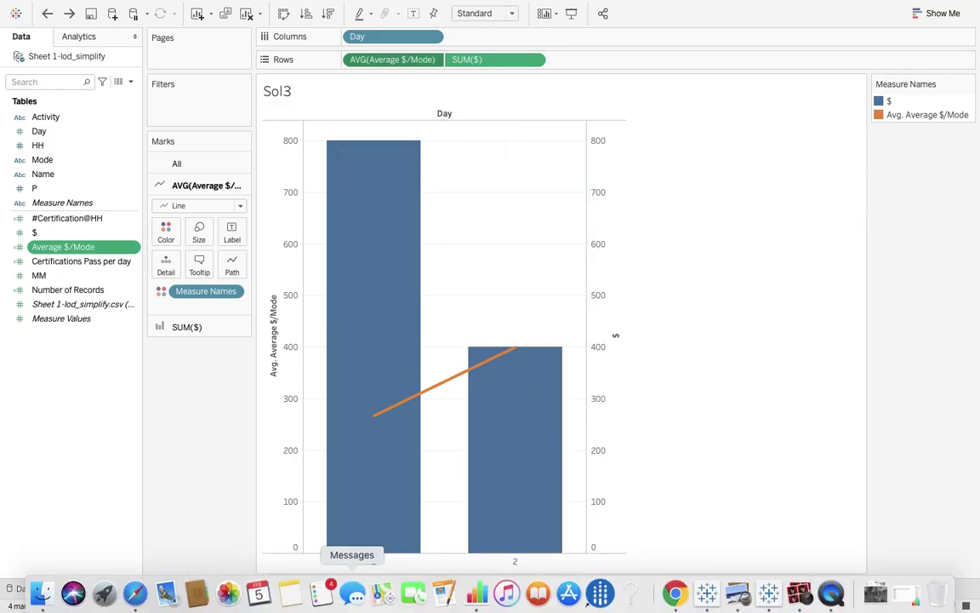
left_click(799, 603)
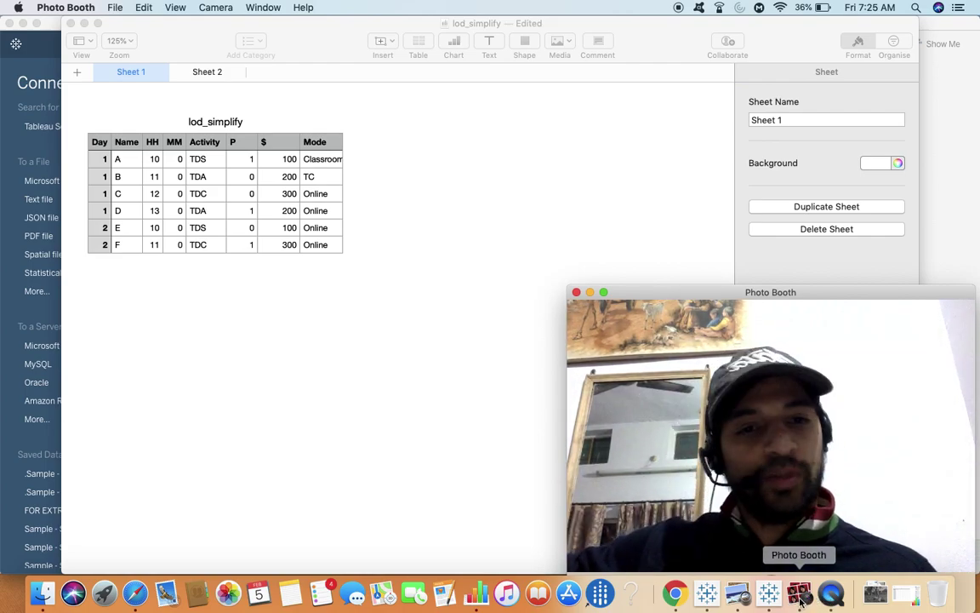
right_click(833, 593)
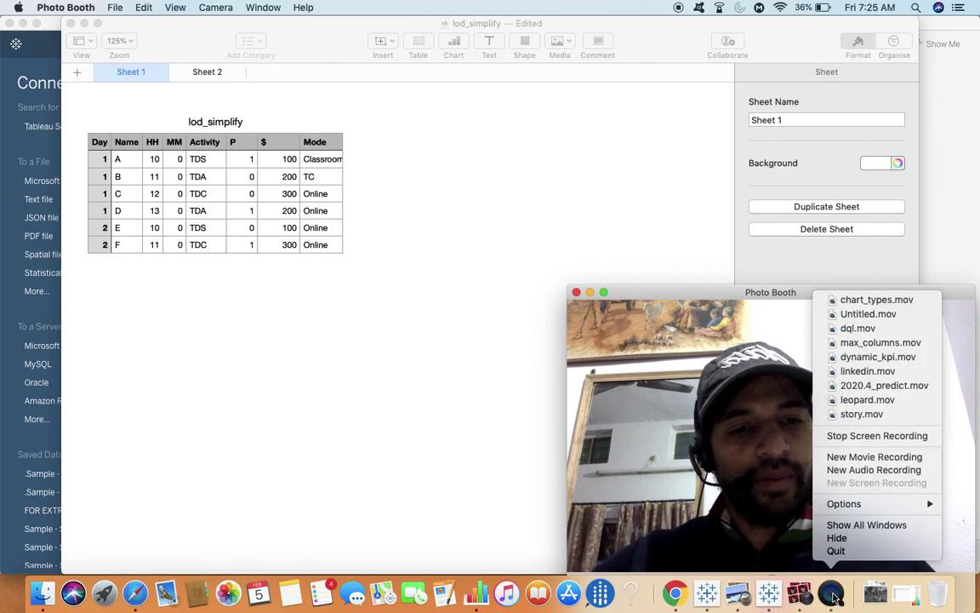